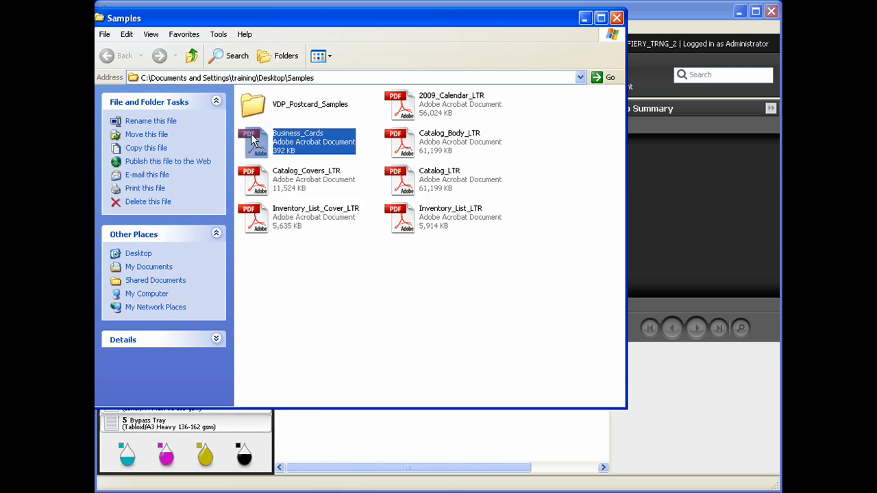
Step: Import Business_Cards.pdf from the Samples folder into the held jobs and open it for imposition
{"action": "left_click_drag", "start_coordinate": [253, 139], "coordinate": [355, 425]}
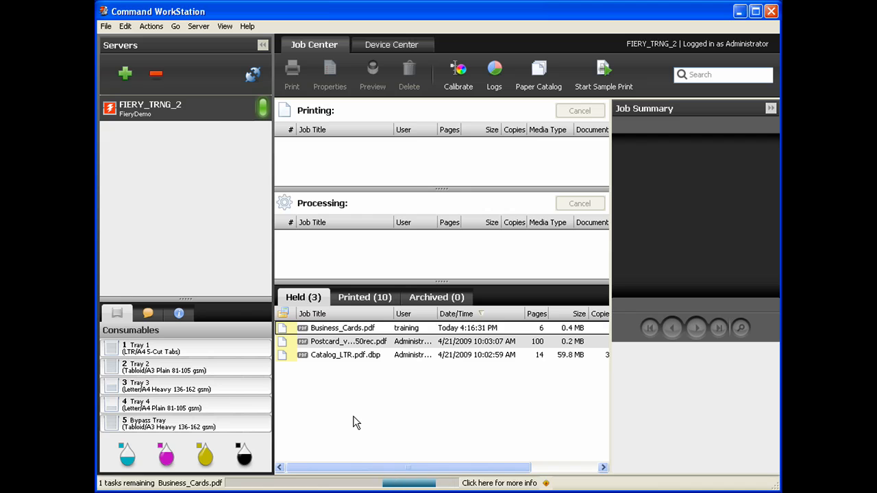
{"action": "left_click", "coordinate": [333, 331]}
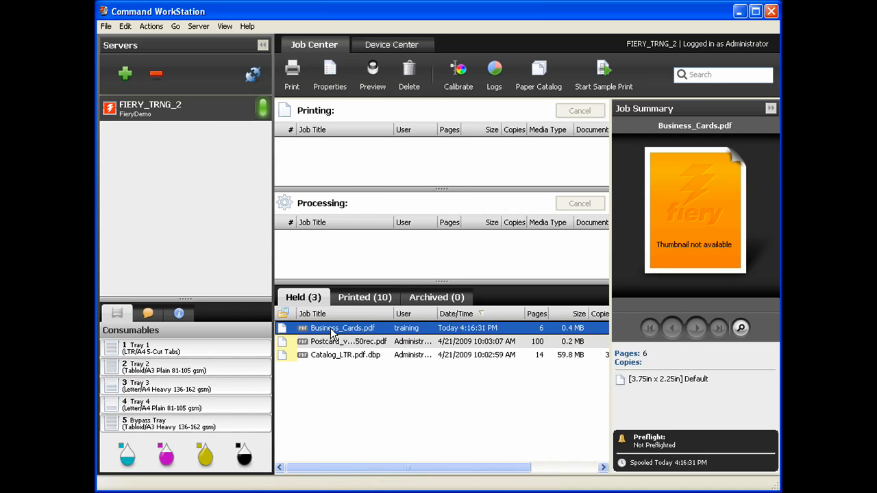
{"action": "right_click", "coordinate": [333, 332]}
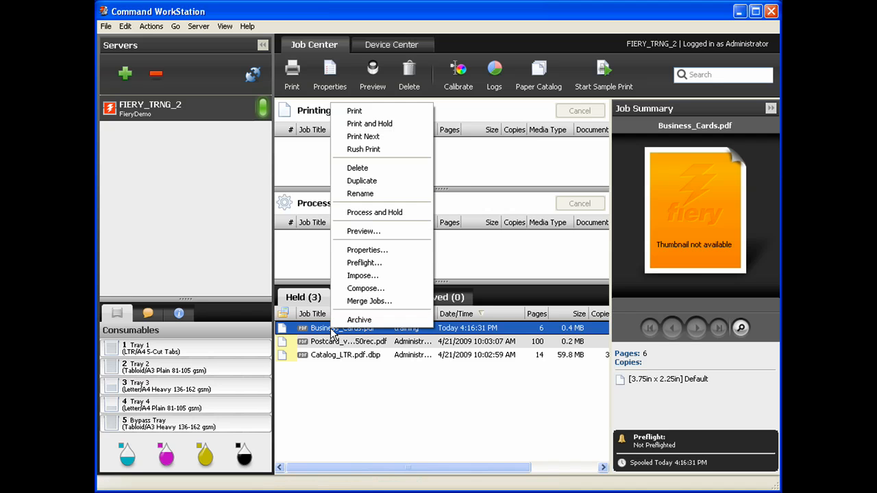
{"action": "left_click", "coordinate": [355, 278]}
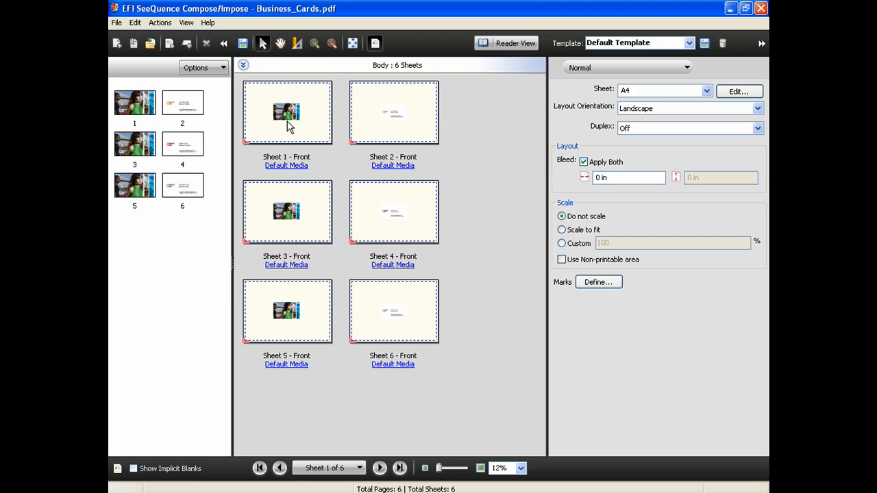
Step: Change the imposition type to Gangup and set the sheet size to 11x17
{"action": "left_click", "coordinate": [613, 69]}
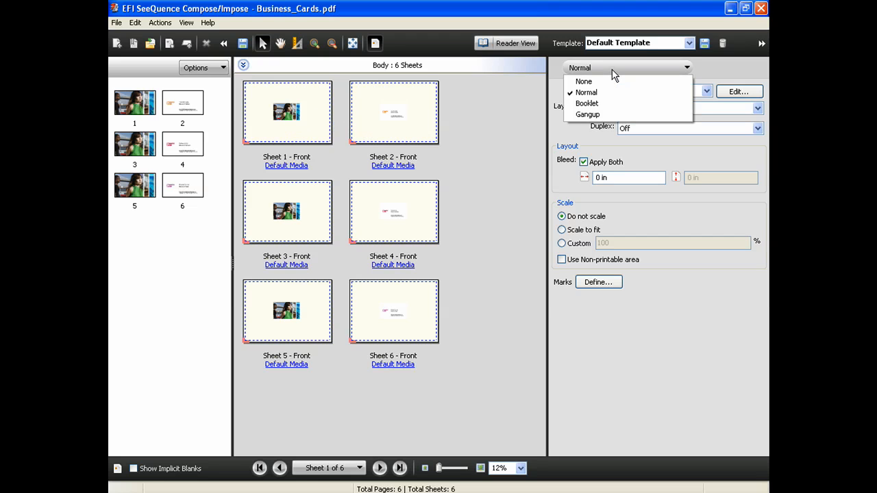
{"action": "left_click", "coordinate": [613, 115]}
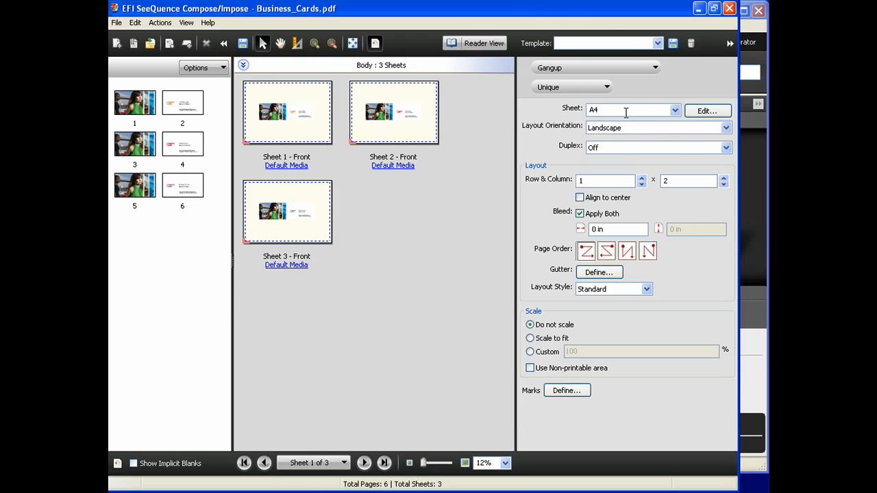
{"action": "left_click", "coordinate": [675, 111]}
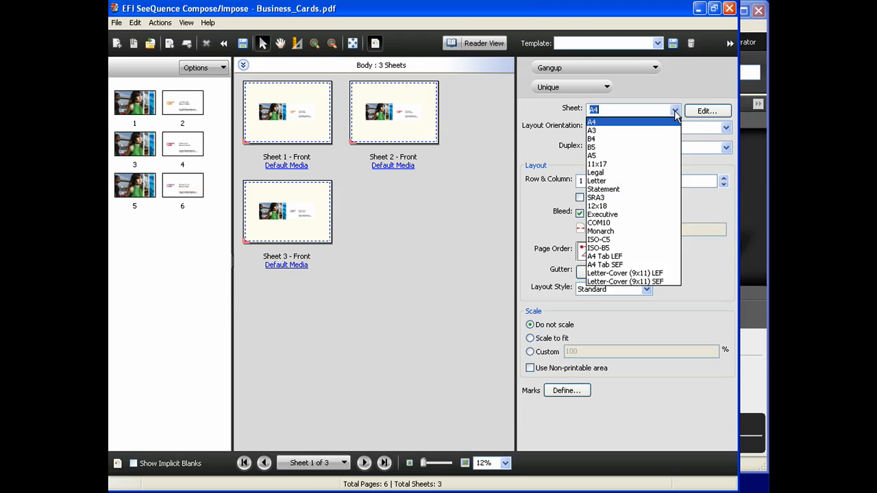
{"action": "left_click", "coordinate": [649, 164]}
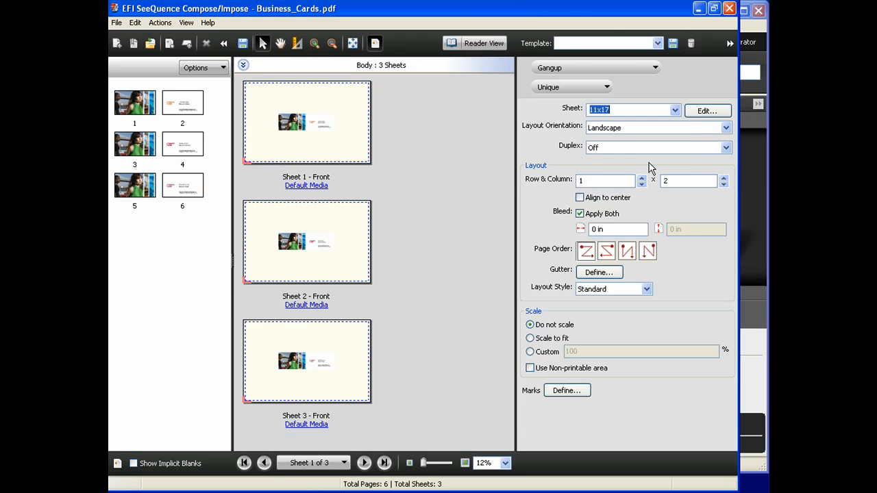
Step: Set the layout orientation to Portrait and duplex printing to Top-Top
{"action": "left_click", "coordinate": [644, 131]}
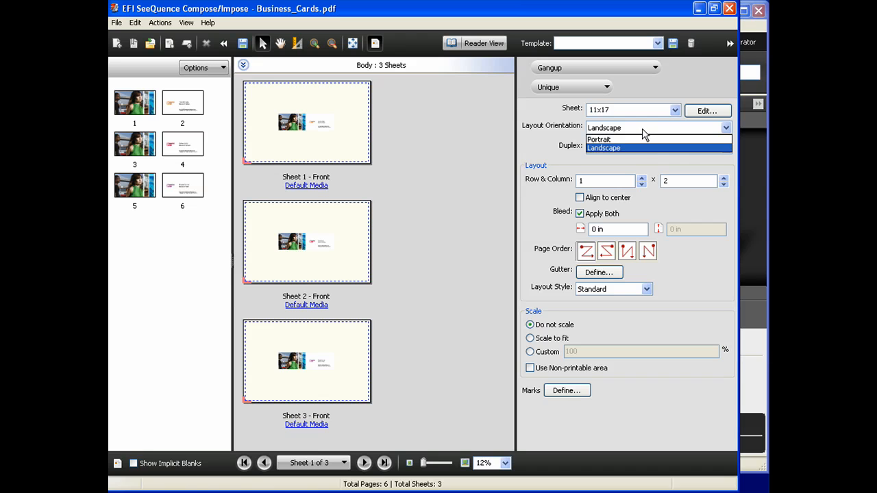
{"action": "left_click", "coordinate": [636, 142]}
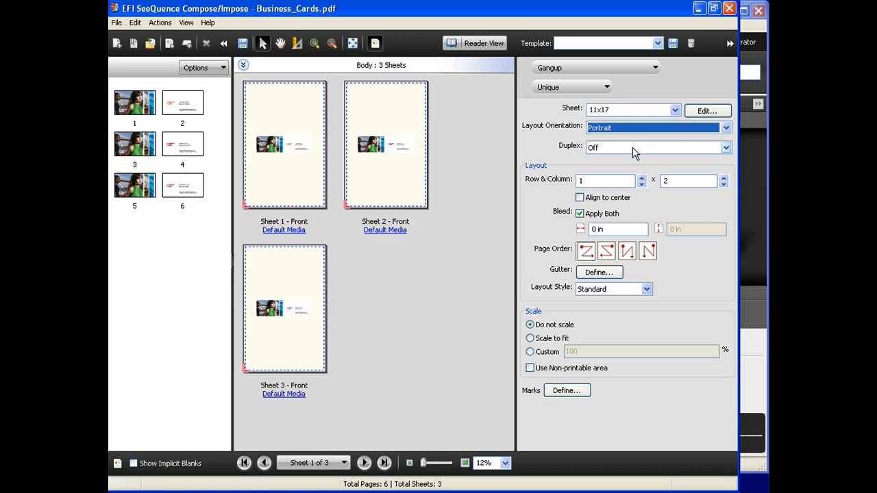
{"action": "left_click", "coordinate": [632, 149]}
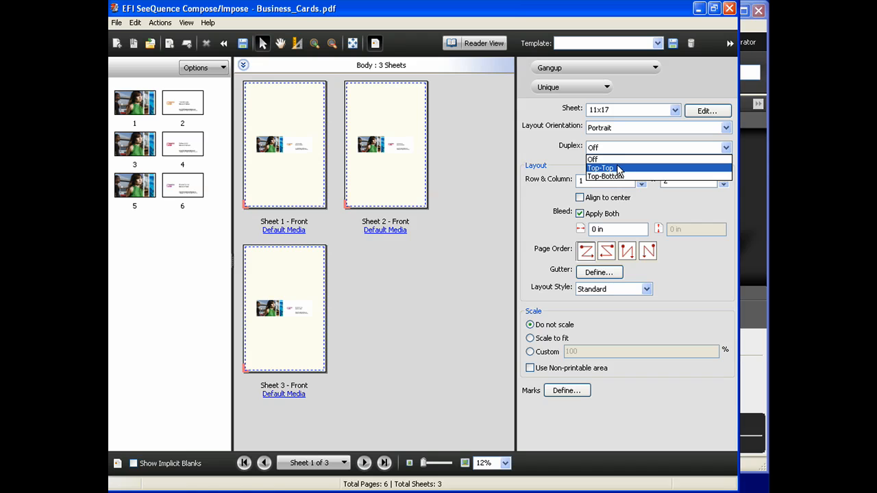
{"action": "left_click", "coordinate": [618, 168]}
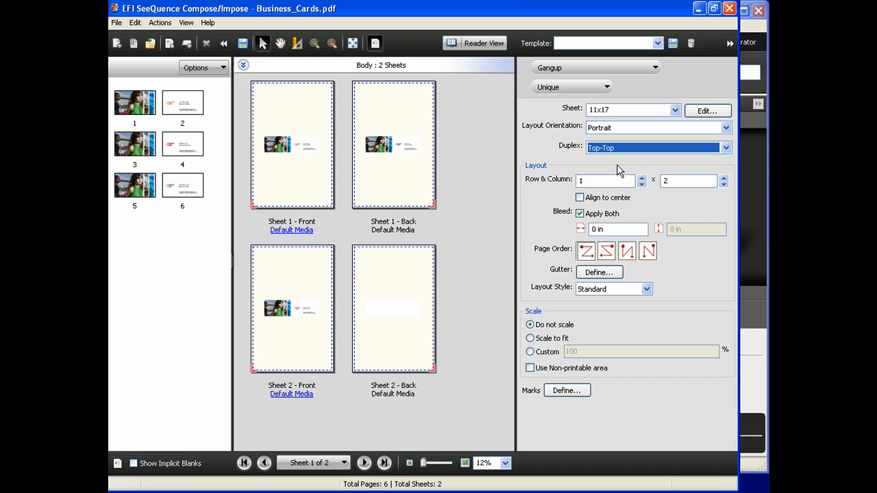
Step: Set the gangup style to Unique-Collate Cut and the layout to 7 rows by 2 columns
{"action": "left_click", "coordinate": [573, 85]}
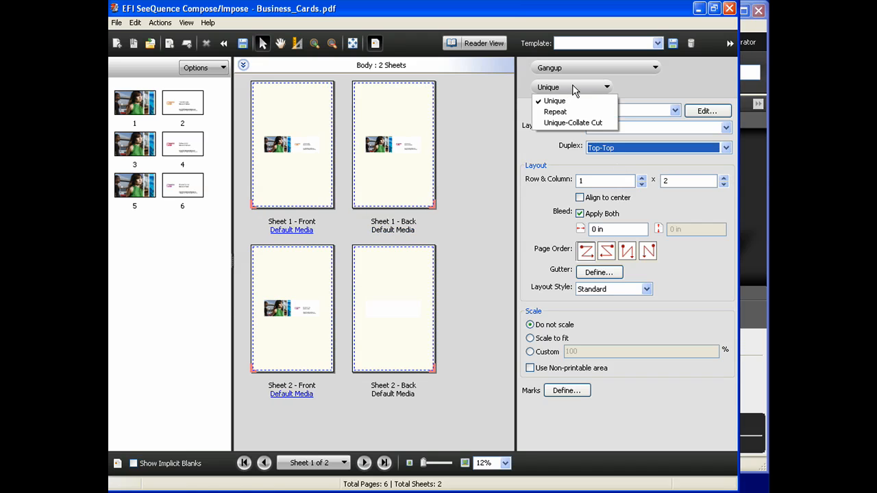
{"action": "left_click", "coordinate": [574, 123]}
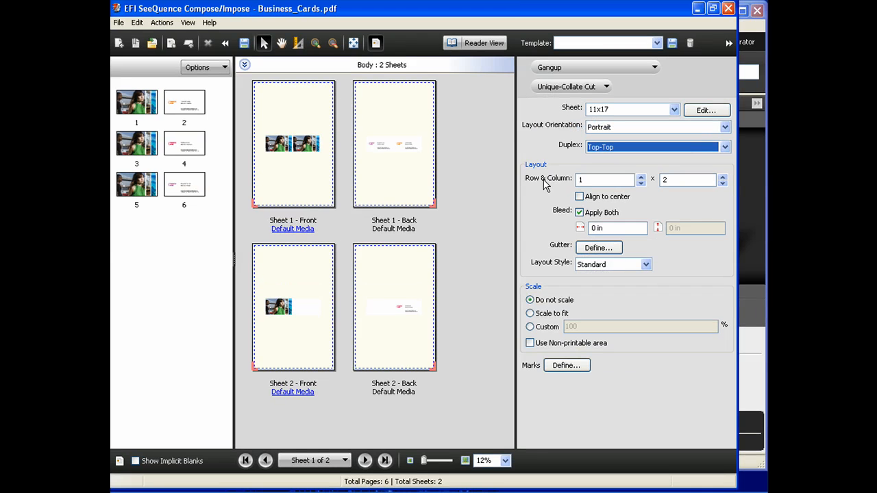
{"action": "left_click", "coordinate": [641, 177]}
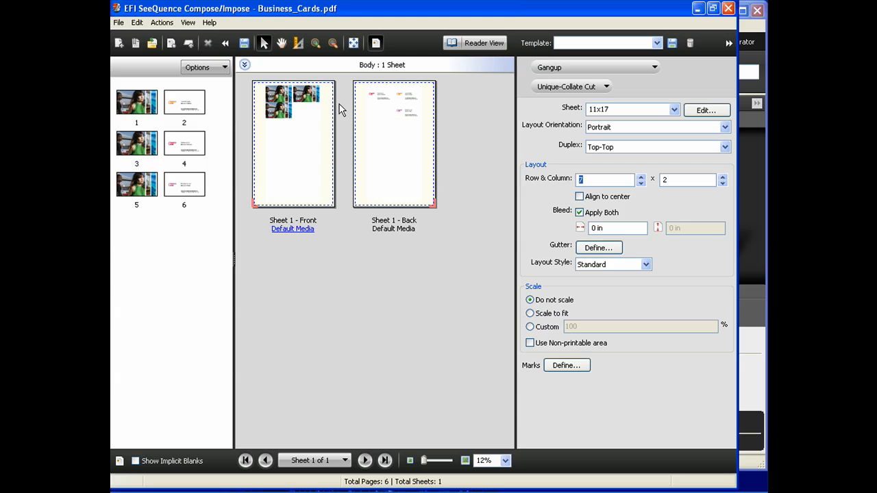
Step: Examine the placement of the business cards on the front of Sheet 1 up close
{"action": "left_click", "coordinate": [315, 43]}
{"action": "left_click", "coordinate": [319, 115]}
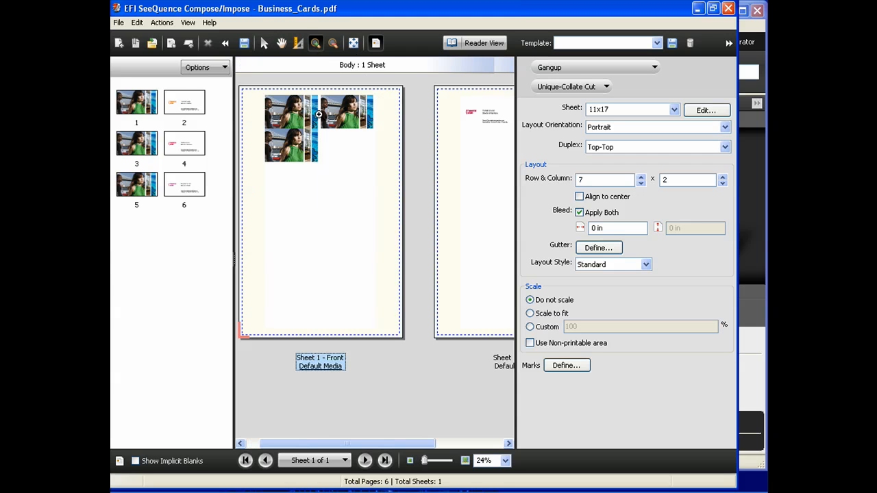
{"action": "left_click", "coordinate": [335, 144]}
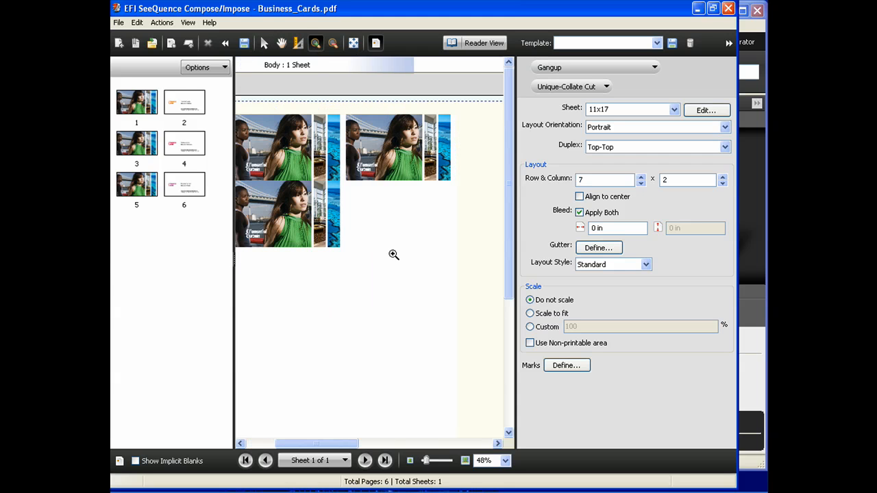
{"action": "left_click", "coordinate": [333, 42]}
{"action": "left_click", "coordinate": [336, 89]}
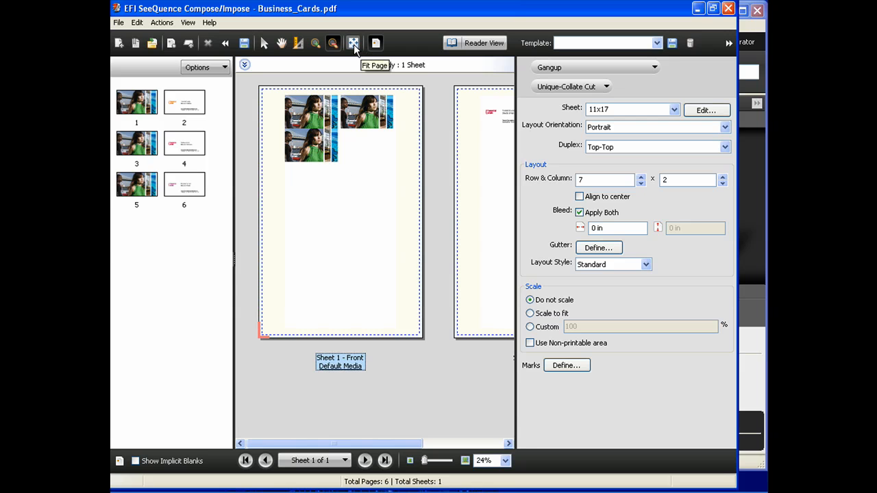
{"action": "left_click", "coordinate": [264, 44]}
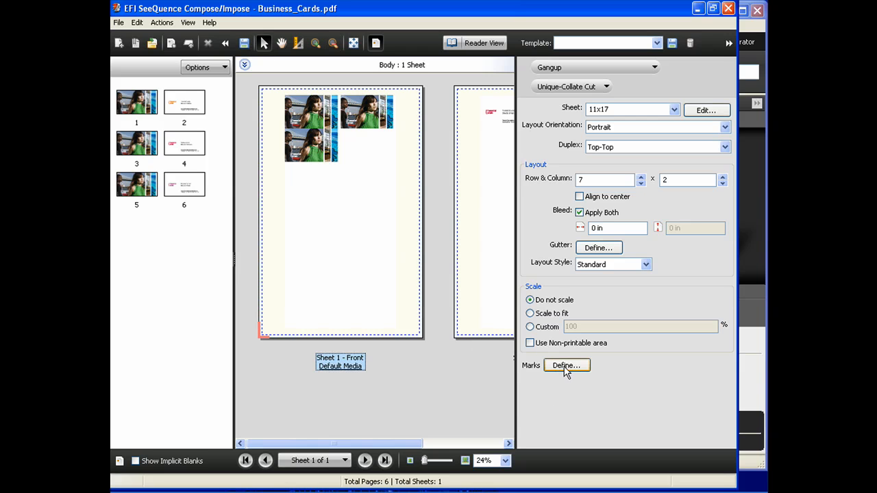
Step: Enable printed trim marks and set their stroke color to red
{"action": "left_click", "coordinate": [565, 367]}
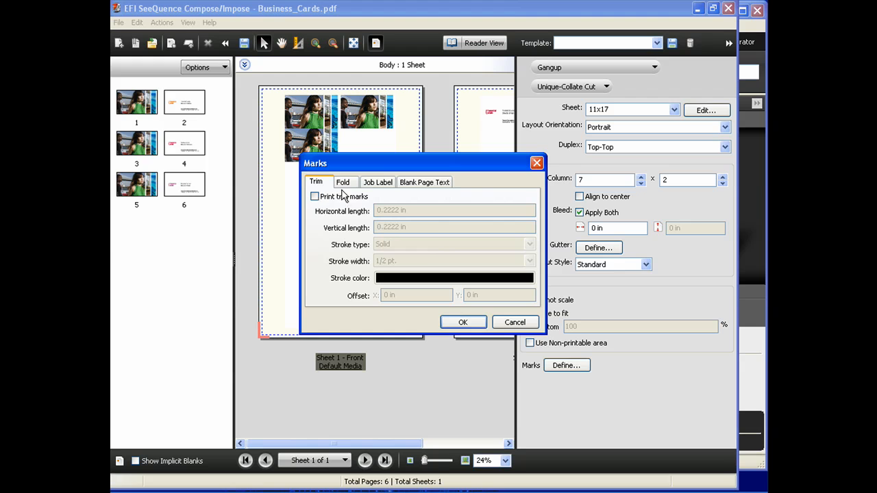
{"action": "left_click", "coordinate": [314, 197]}
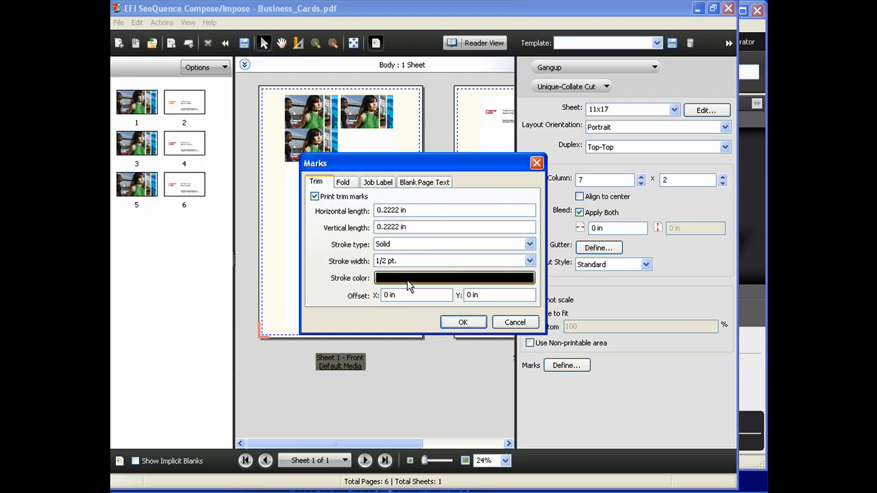
{"action": "left_click", "coordinate": [520, 281]}
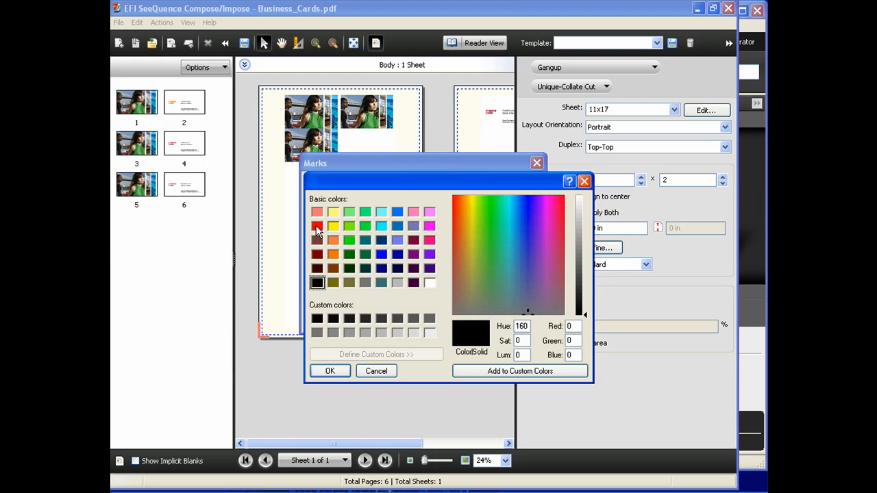
{"action": "left_click", "coordinate": [316, 226]}
{"action": "left_click", "coordinate": [339, 371]}
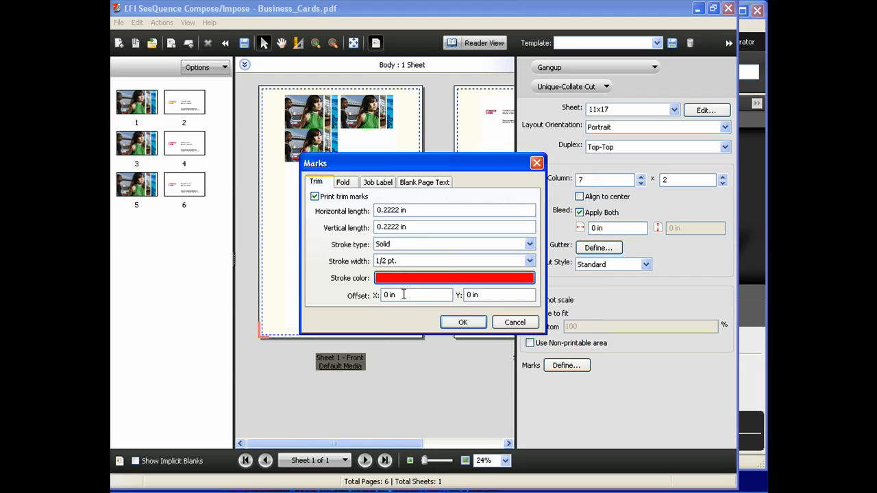
Step: Add a job label with job name, sheet info, and date and time, placed vertically in the sheet's lower-right corner, and apply the marks
{"action": "left_click", "coordinate": [379, 183]}
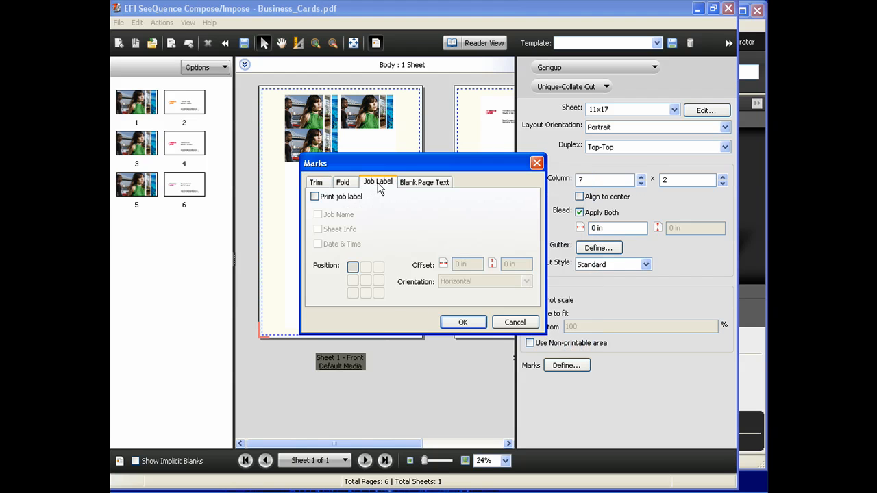
{"action": "left_click", "coordinate": [314, 197]}
{"action": "left_click", "coordinate": [318, 214]}
{"action": "left_click", "coordinate": [318, 228]}
{"action": "left_click", "coordinate": [319, 245]}
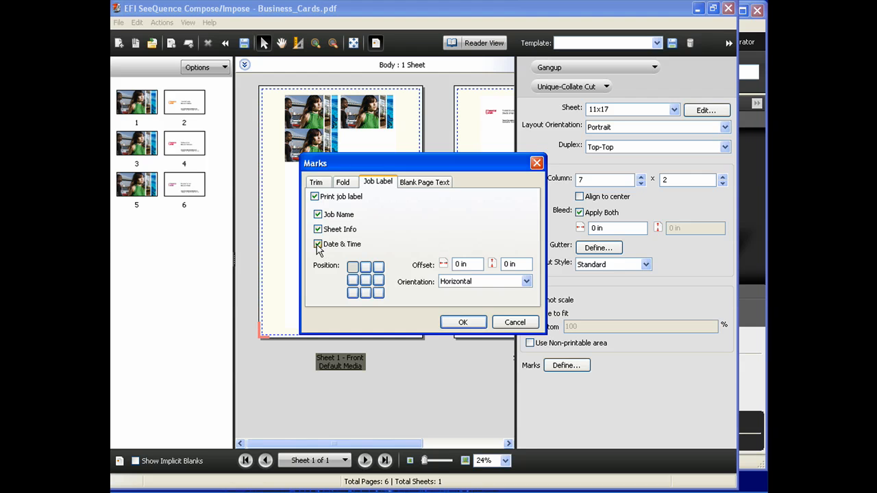
{"action": "left_click", "coordinate": [379, 293]}
{"action": "left_click", "coordinate": [526, 283]}
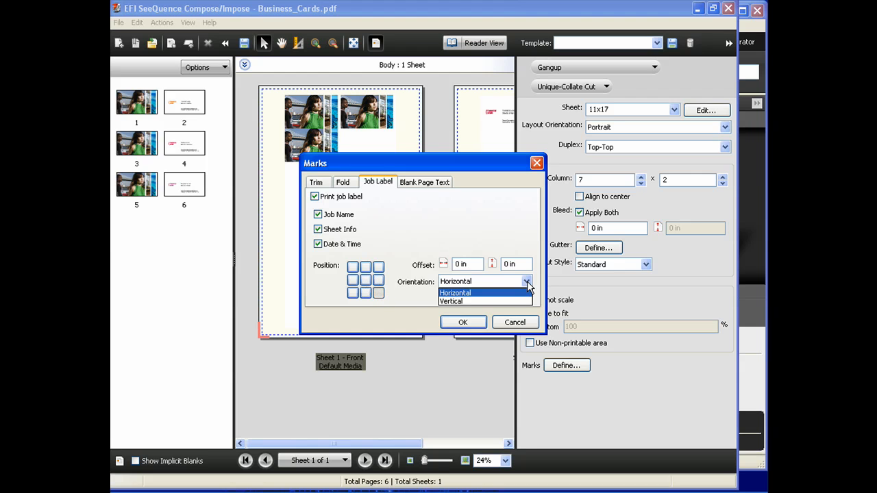
{"action": "left_click", "coordinate": [521, 300]}
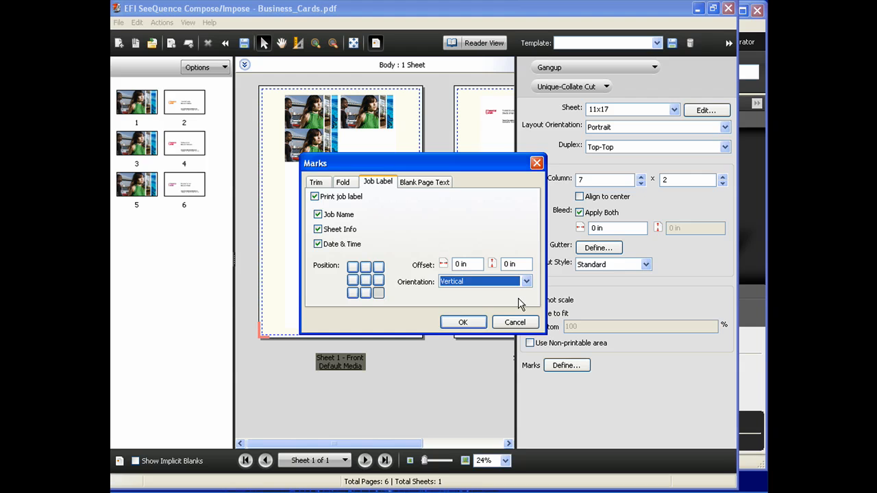
{"action": "left_click", "coordinate": [478, 322]}
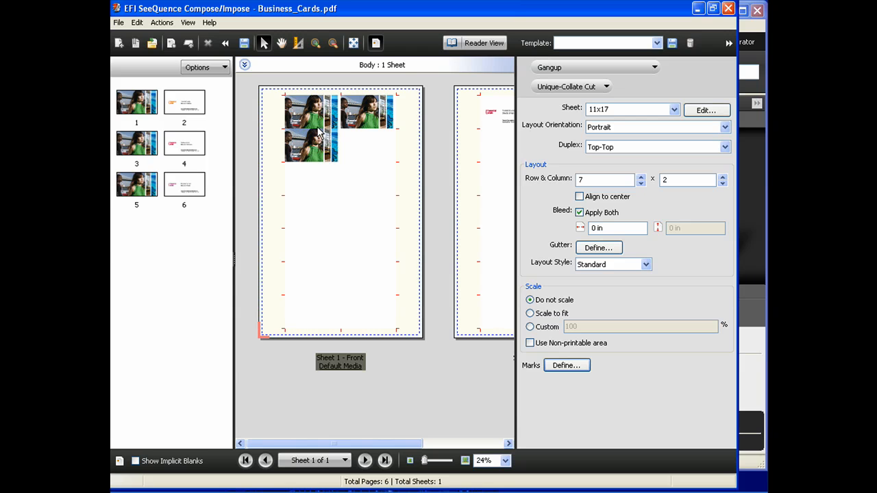
Step: Set all gutters between the cards to 0.125 in
{"action": "left_click", "coordinate": [599, 251]}
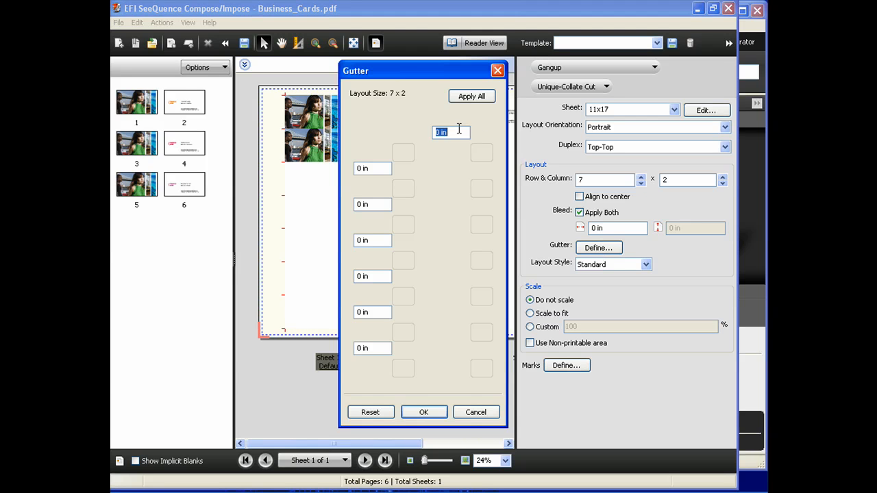
{"action": "type", "text": ".125"}
{"action": "left_click", "coordinate": [472, 96]}
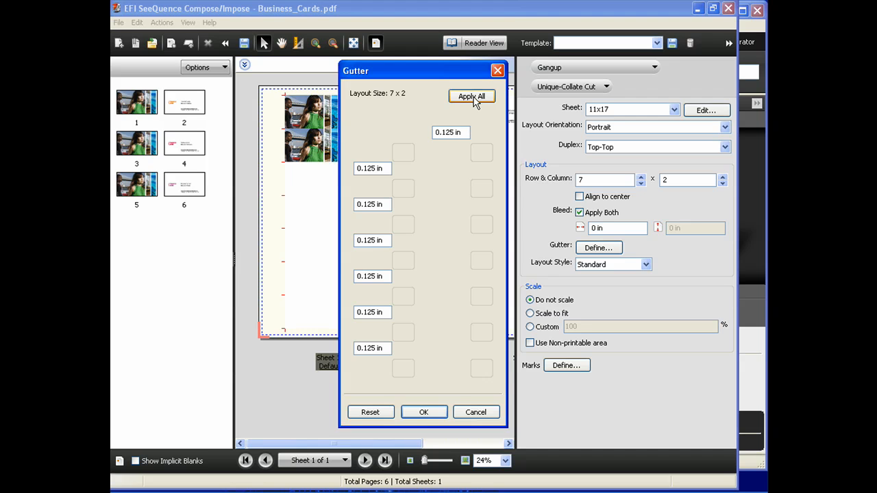
{"action": "left_click", "coordinate": [428, 411]}
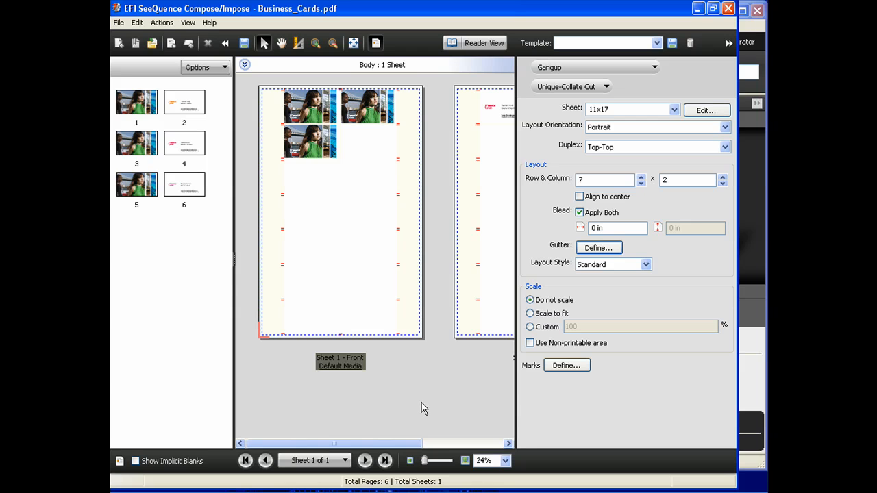
Step: Show page numbers instead of thumbnails and assign page 1 to the second slot of the first row on Sheet 1's front
{"action": "left_click", "coordinate": [376, 44]}
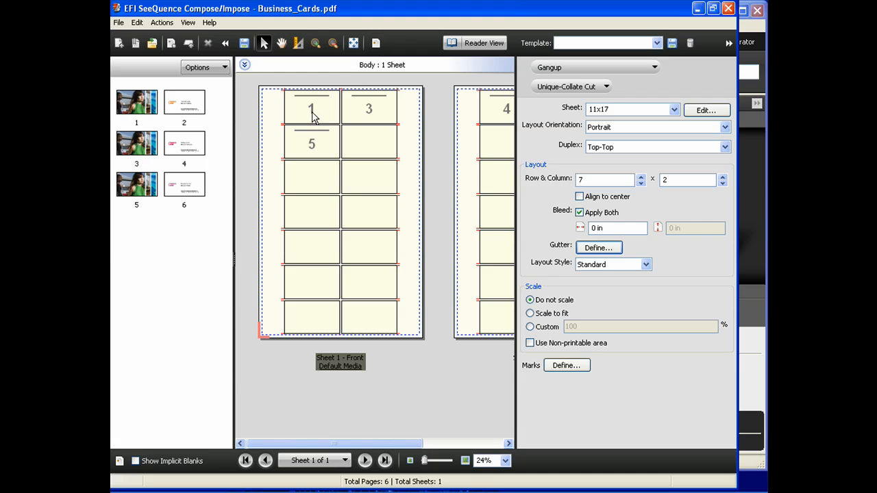
{"action": "double_click", "coordinate": [370, 113]}
{"action": "type", "text": "2"}
{"action": "type", "text": "1"}
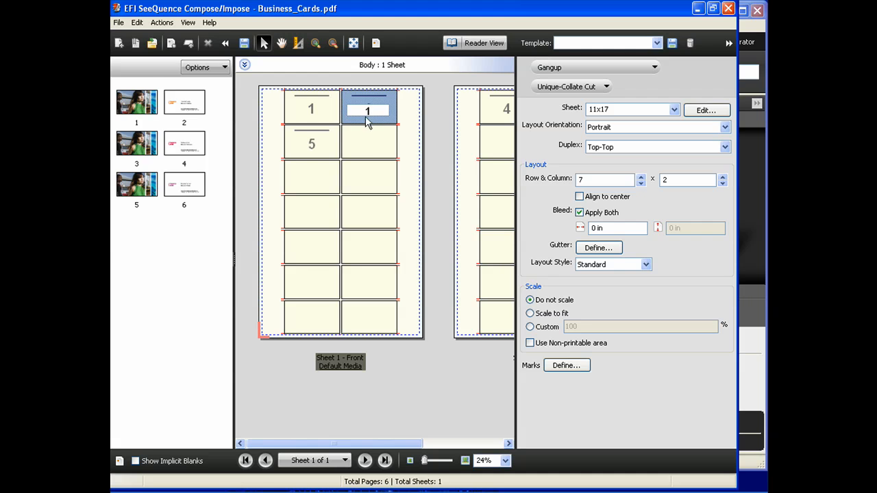
Step: Assign page 3 to all four slots of the second and third rows on Sheet 1's front
{"action": "double_click", "coordinate": [312, 149]}
{"action": "type", "text": "3"}
{"action": "left_click", "coordinate": [366, 141]}
{"action": "left_click", "coordinate": [370, 146]}
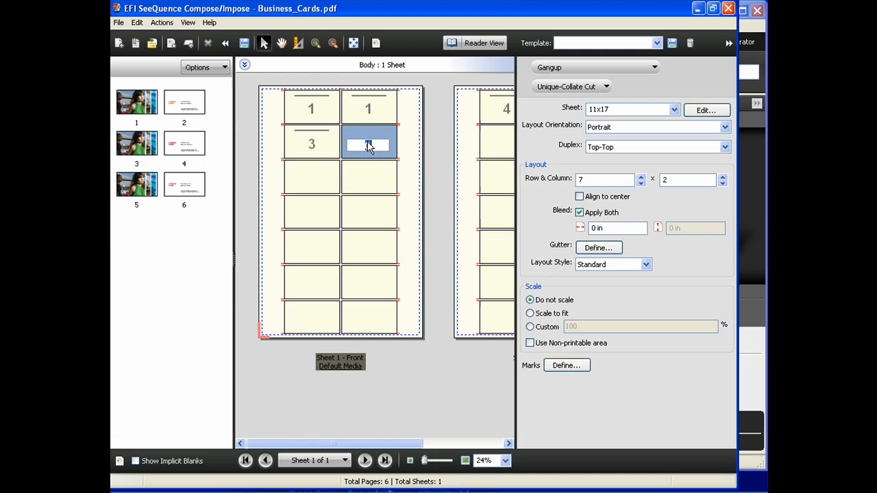
{"action": "double_click", "coordinate": [326, 178]}
{"action": "double_click", "coordinate": [369, 179]}
Step: Assign page 5 to every slot of the fourth through seventh rows on Sheet 1's front
{"action": "left_click", "coordinate": [309, 226]}
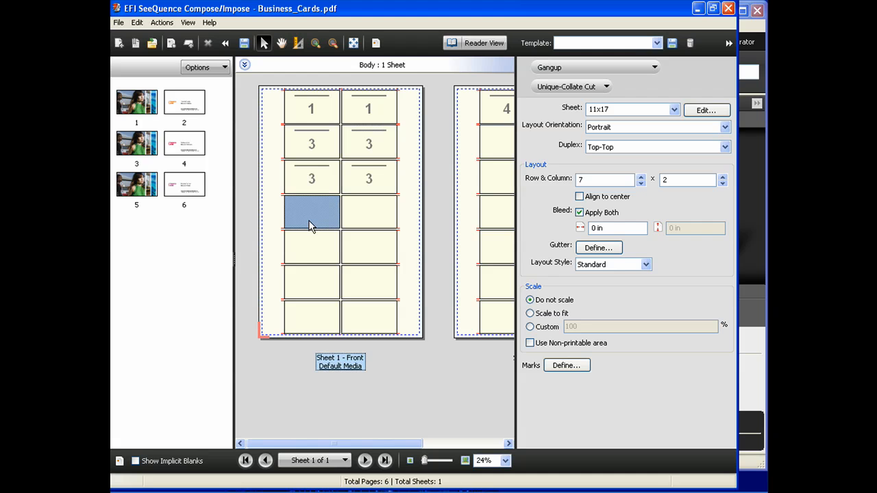
{"action": "double_click", "coordinate": [312, 212]}
{"action": "type", "text": "5"}
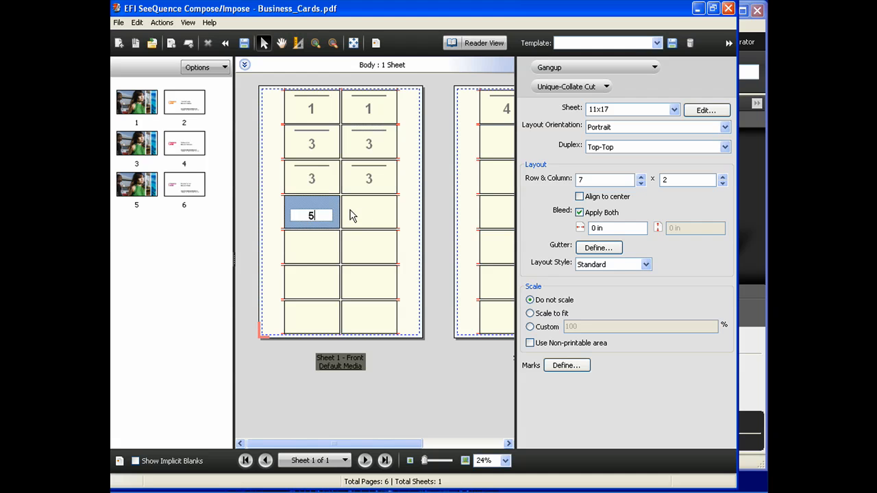
{"action": "double_click", "coordinate": [351, 216]}
{"action": "double_click", "coordinate": [336, 246]}
{"action": "double_click", "coordinate": [361, 253]}
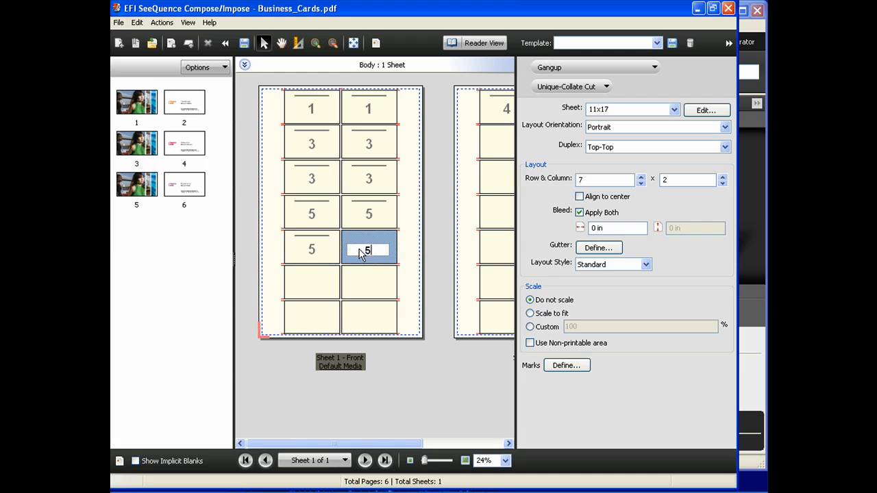
{"action": "double_click", "coordinate": [313, 287]}
{"action": "left_click", "coordinate": [325, 320]}
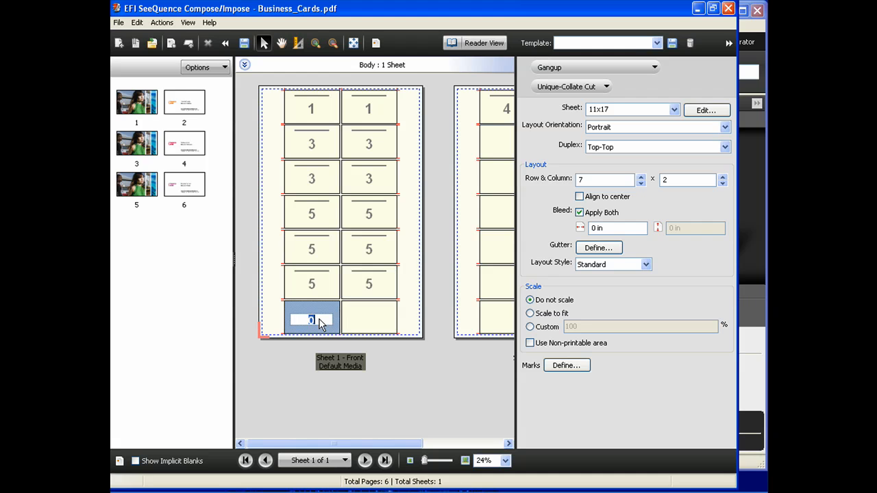
{"action": "type", "text": "5"}
{"action": "left_click", "coordinate": [369, 319]}
{"action": "type", "text": "5"}
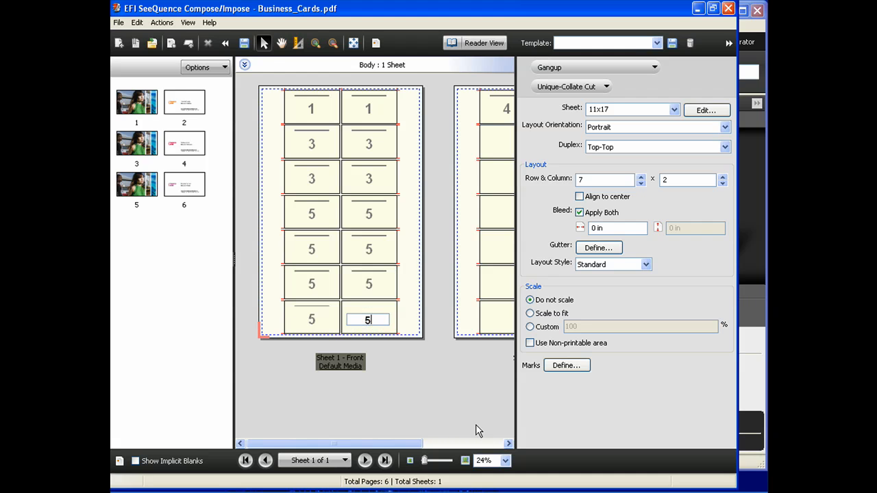
Step: Assign page 2 to the first slot of the first row on Sheet 1's back
{"action": "left_click", "coordinate": [500, 444]}
{"action": "left_click", "coordinate": [383, 115]}
{"action": "type", "text": "2"}
Step: Assign page 4 to all four slots of the second and third rows on Sheet 1's back
{"action": "left_click", "coordinate": [383, 150]}
{"action": "type", "text": "4"}
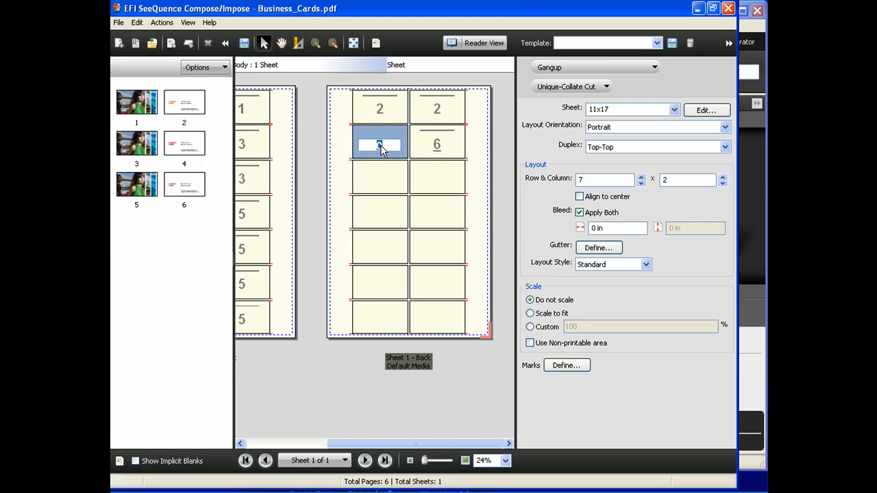
{"action": "left_click", "coordinate": [438, 144]}
{"action": "type", "text": "4"}
{"action": "key", "text": "Return"}
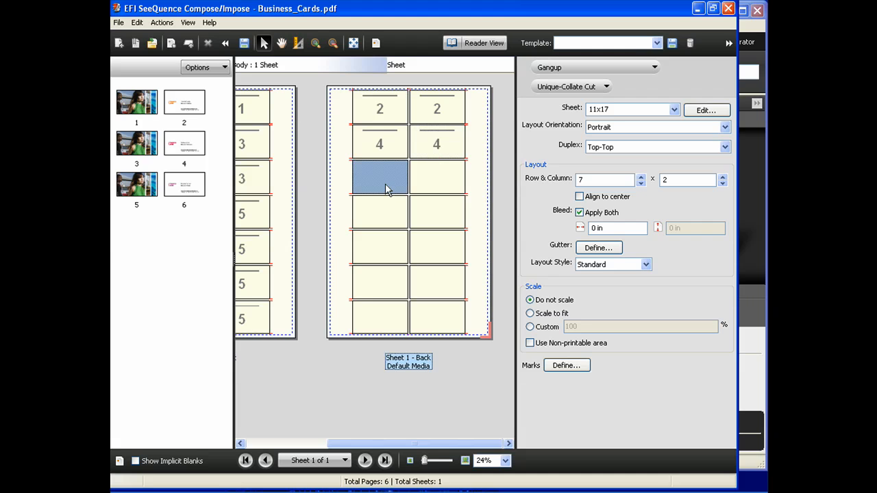
{"action": "left_click", "coordinate": [385, 180]}
{"action": "type", "text": "4"}
{"action": "left_click", "coordinate": [436, 183]}
{"action": "type", "text": "4"}
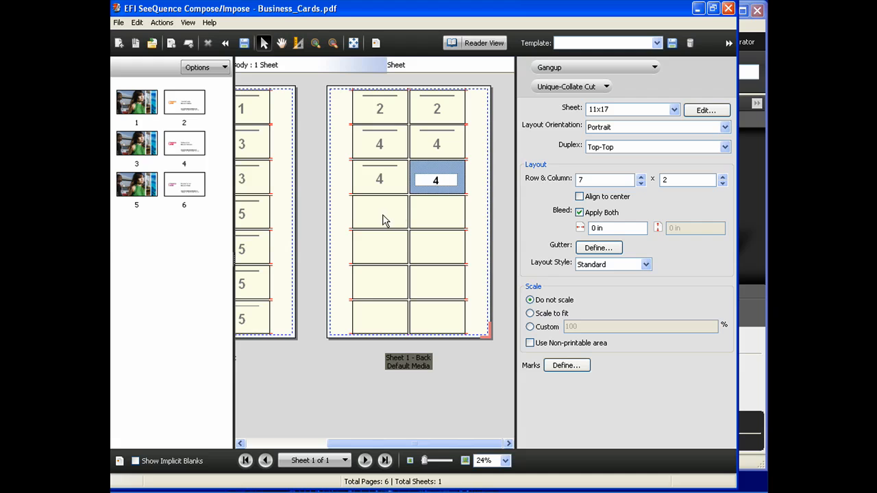
Step: Assign page 6 to every slot of the fourth through seventh rows on Sheet 1's back
{"action": "left_click", "coordinate": [381, 218]}
{"action": "type", "text": "6"}
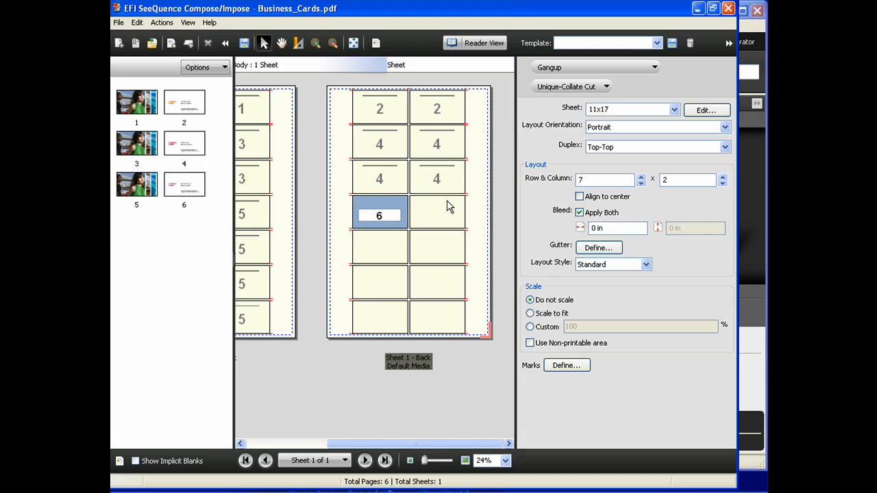
{"action": "left_click", "coordinate": [440, 214]}
{"action": "type", "text": "6"}
{"action": "left_click", "coordinate": [384, 251]}
{"action": "type", "text": "6"}
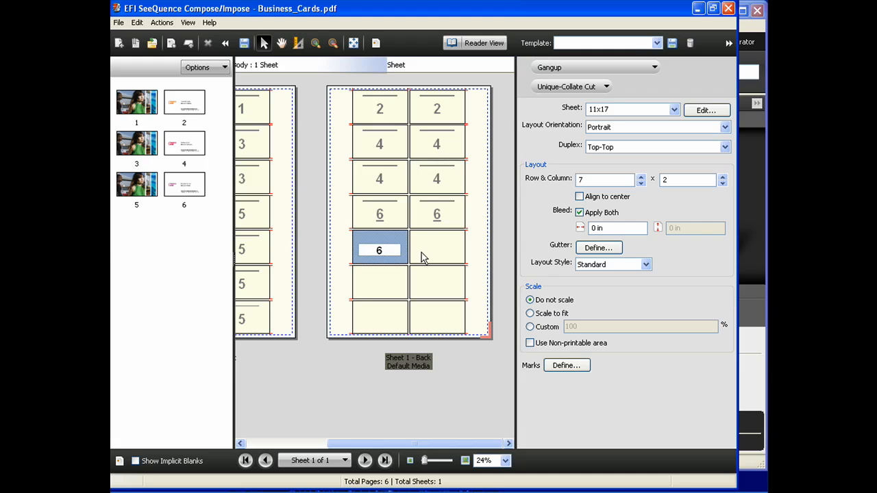
{"action": "left_click", "coordinate": [431, 252]}
{"action": "type", "text": "6"}
{"action": "left_click", "coordinate": [394, 288]}
{"action": "type", "text": "6"}
{"action": "left_click", "coordinate": [437, 288]}
{"action": "type", "text": "6"}
{"action": "left_click", "coordinate": [379, 322]}
{"action": "type", "text": "6"}
{"action": "left_click", "coordinate": [438, 322]}
{"action": "type", "text": "6"}
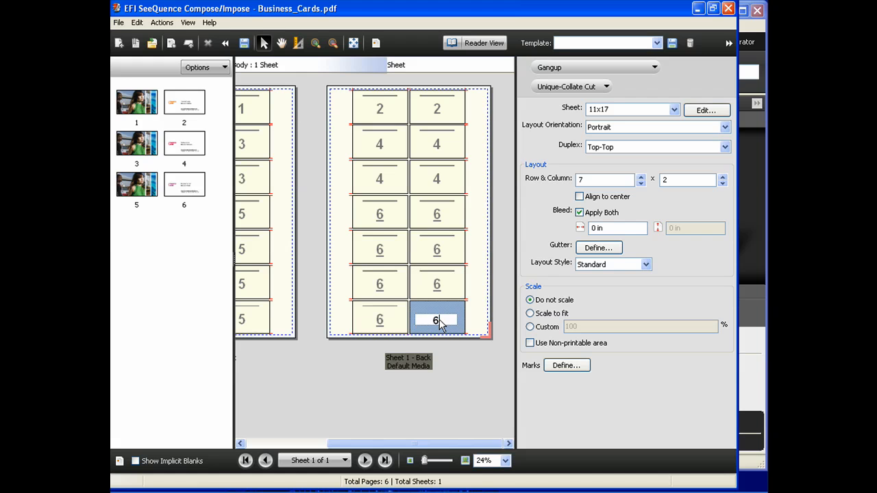
Step: Show page thumbnails instead of page numbers and save the layout as a template named 7 x 2 Business Cards
{"action": "left_click", "coordinate": [375, 44]}
{"action": "left_click_drag", "start_coordinate": [337, 446], "coordinate": [305, 445]}
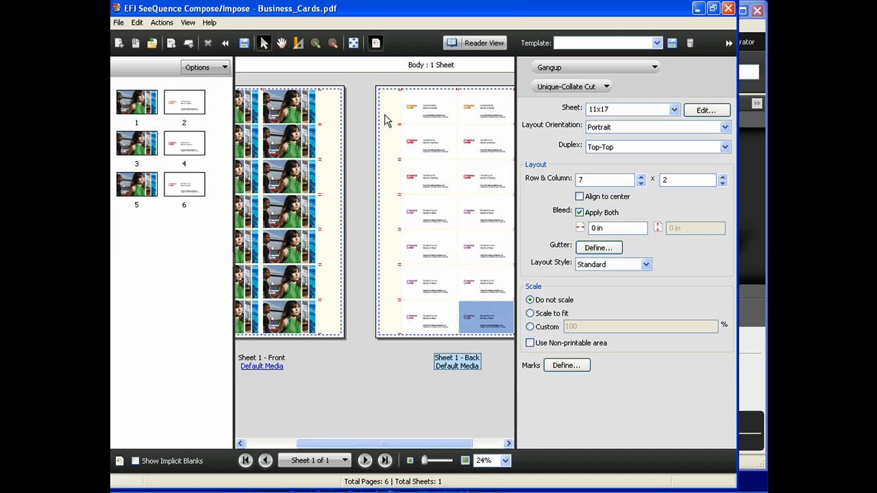
{"action": "left_click", "coordinate": [673, 46]}
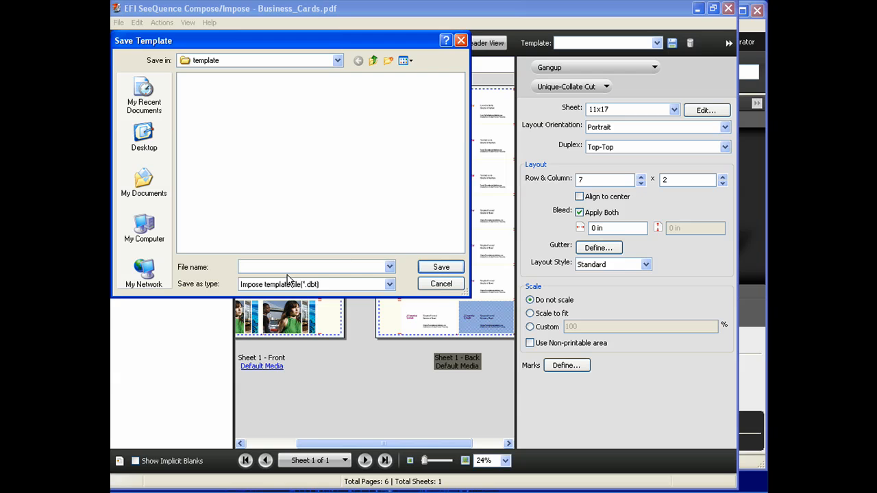
{"action": "type", "text": "7 x 2 Business Cards"}
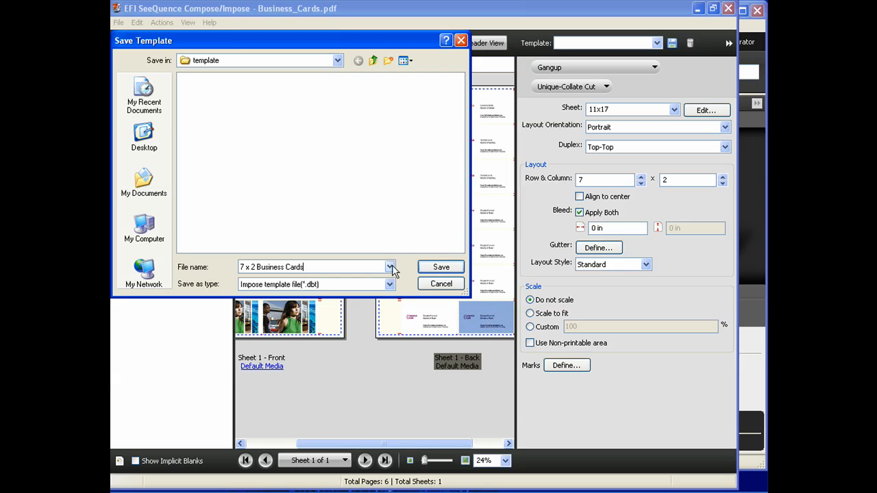
{"action": "left_click", "coordinate": [441, 268]}
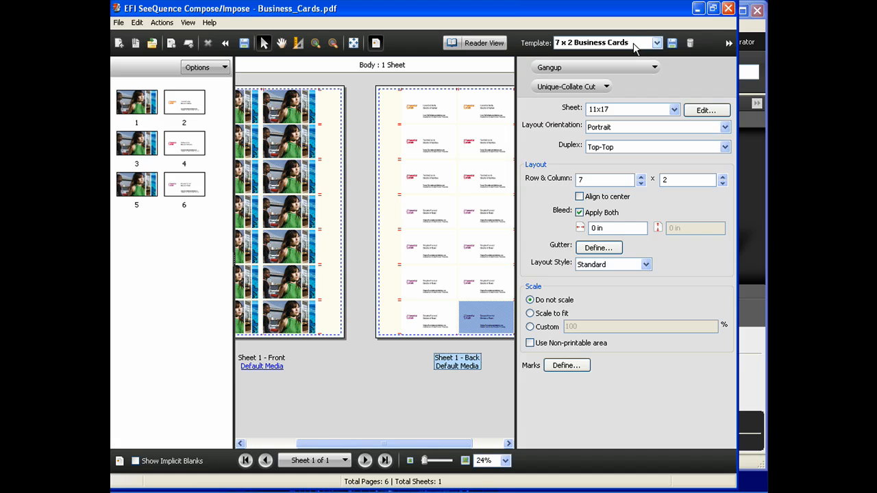
Step: Save the imposition as a regular imposed job named Business_Cards_Layout
{"action": "left_click", "coordinate": [244, 43]}
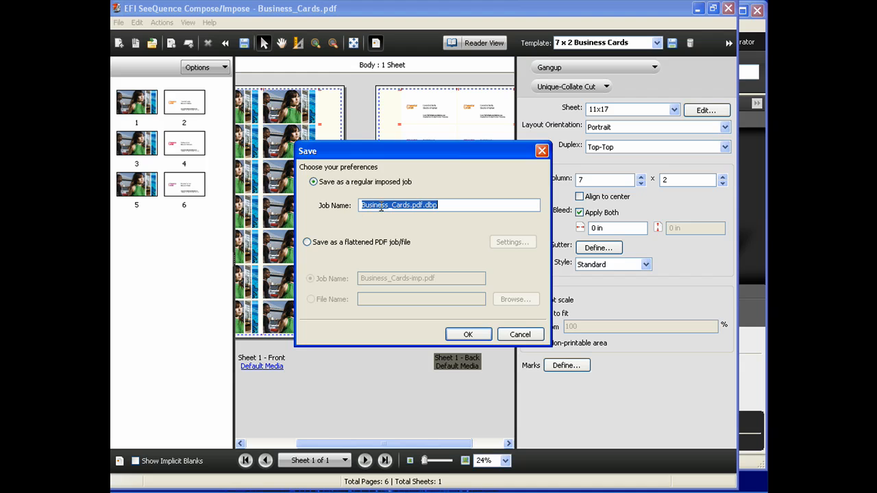
{"action": "left_click", "coordinate": [413, 207]}
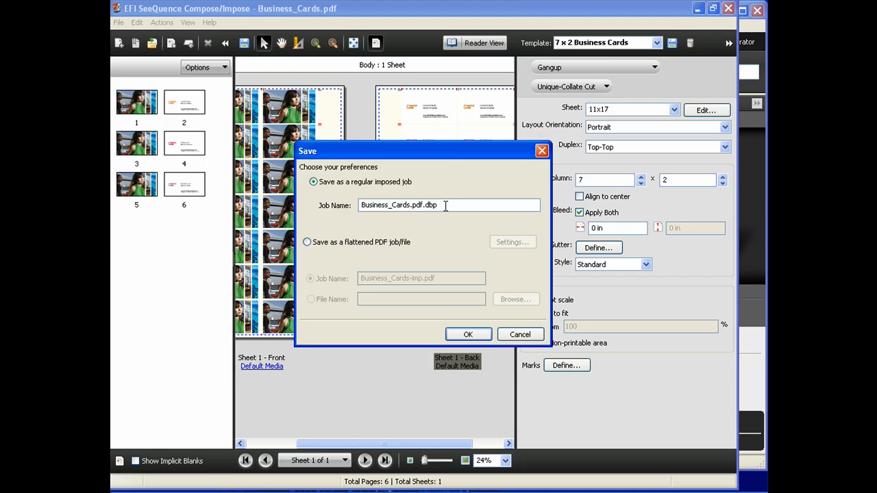
{"action": "key", "text": "Delete"}
{"action": "key", "text": "Delete"}
{"action": "key", "text": "Delete"}
{"action": "key", "text": "Delete"}
{"action": "key", "text": "Delete"}
{"action": "key", "text": "Delete"}
{"action": "type", "text": "Layout"}
{"action": "left_click", "coordinate": [477, 334]}
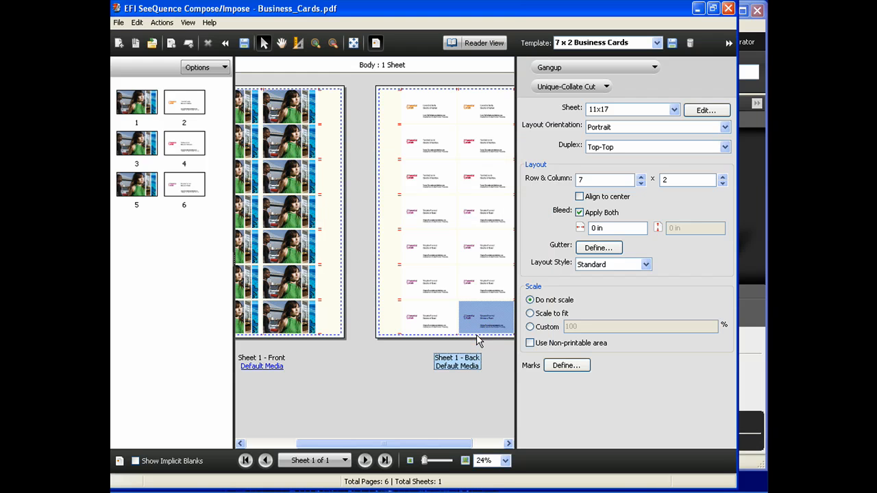
Step: Start another save as a flattened PDF job and set its job name to Business_Cards-Layout.pdf
{"action": "left_click", "coordinate": [244, 43]}
{"action": "left_click", "coordinate": [308, 242]}
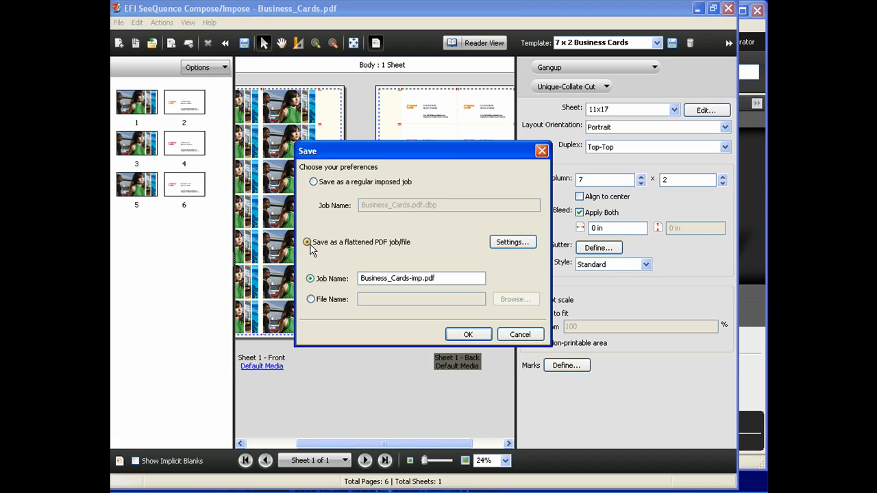
{"action": "left_click", "coordinate": [443, 279]}
{"action": "key", "text": "BackSpace"}
{"action": "key", "text": "BackSpace"}
{"action": "key", "text": "BackSpace"}
{"action": "key", "text": "BackSpace"}
{"action": "key", "text": "BackSpace"}
{"action": "key", "text": "BackSpace"}
{"action": "type", "text": "Lay"}
Step: Save the flattened PDF as a file instead, named Business_Cards-imp and located on the Desktop
{"action": "left_click", "coordinate": [332, 302]}
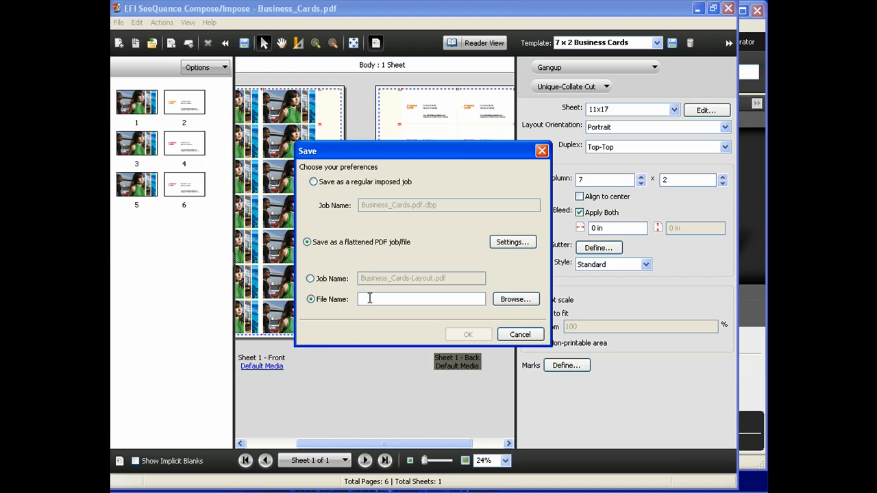
{"action": "left_click", "coordinate": [507, 299]}
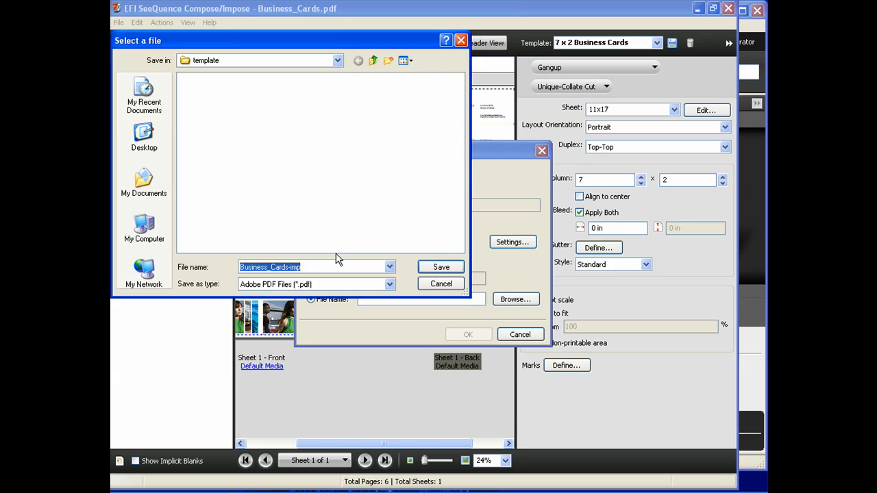
{"action": "left_click", "coordinate": [353, 267]}
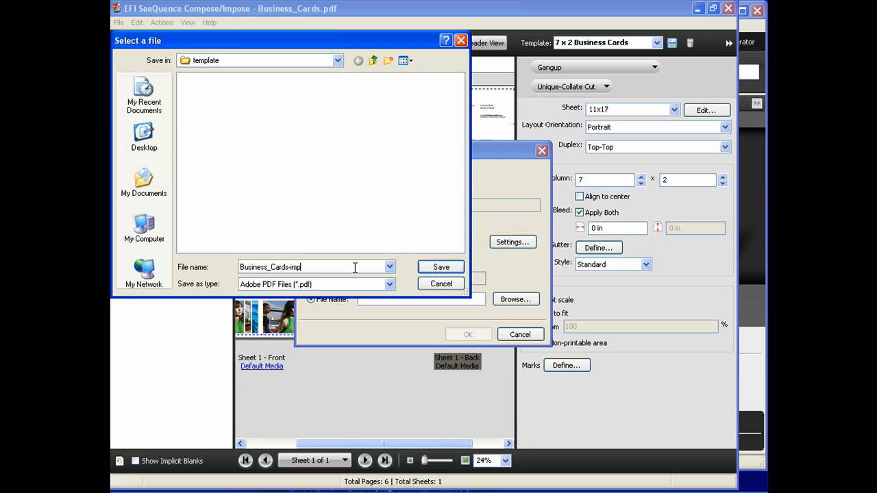
{"action": "left_click", "coordinate": [433, 268]}
{"action": "left_click", "coordinate": [507, 299]}
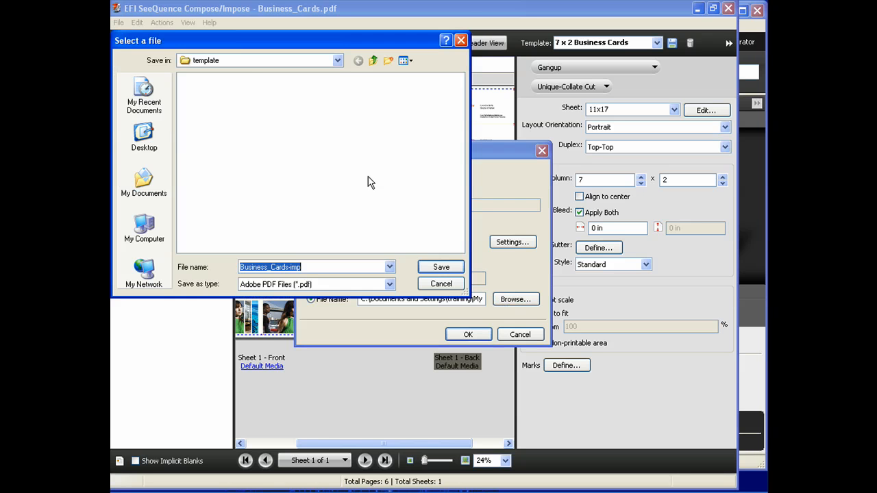
{"action": "left_click", "coordinate": [135, 135]}
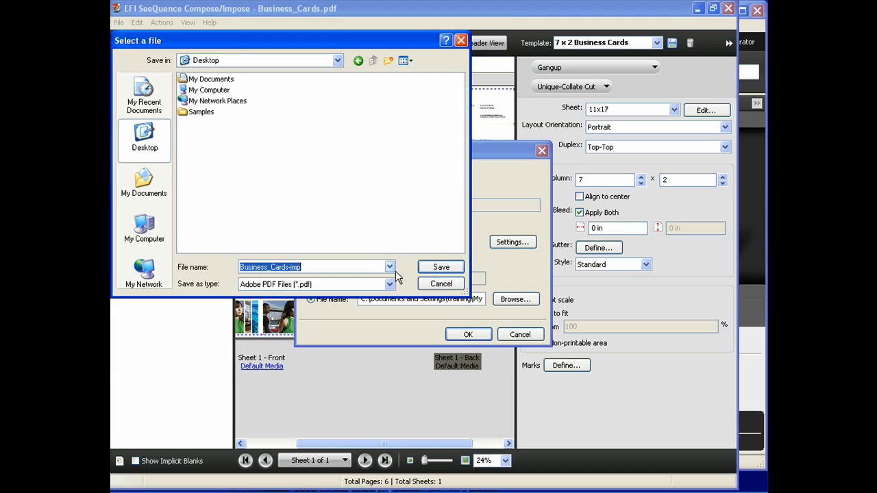
{"action": "left_click", "coordinate": [440, 268]}
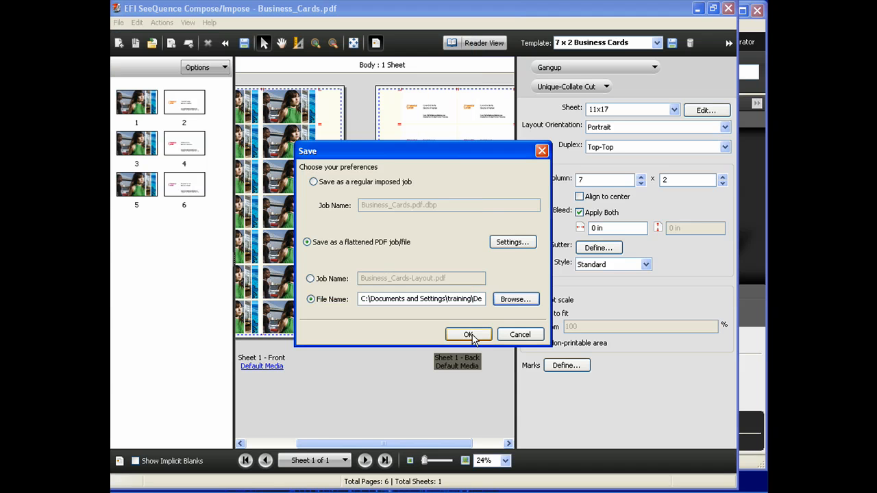
{"action": "left_click", "coordinate": [472, 336]}
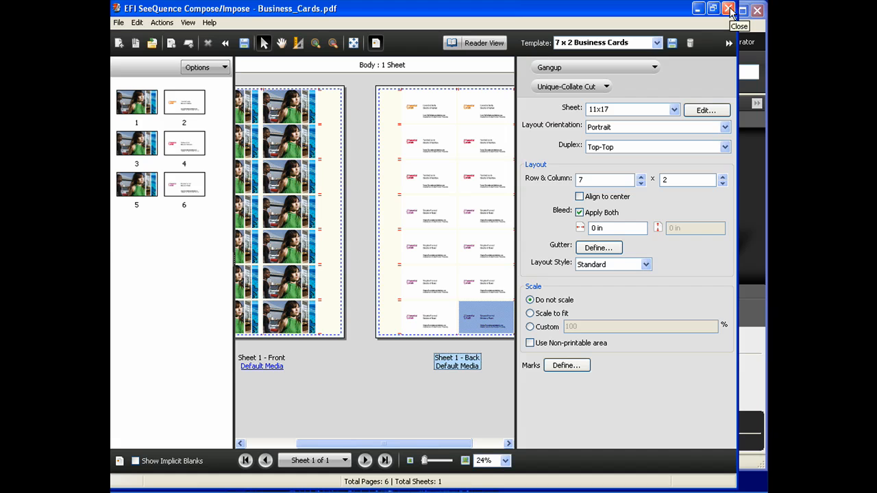
Step: Close the business card imposition and import 2009_Calendar_LTR from the Samples folder into Command WorkStation's held jobs
{"action": "left_click", "coordinate": [729, 10]}
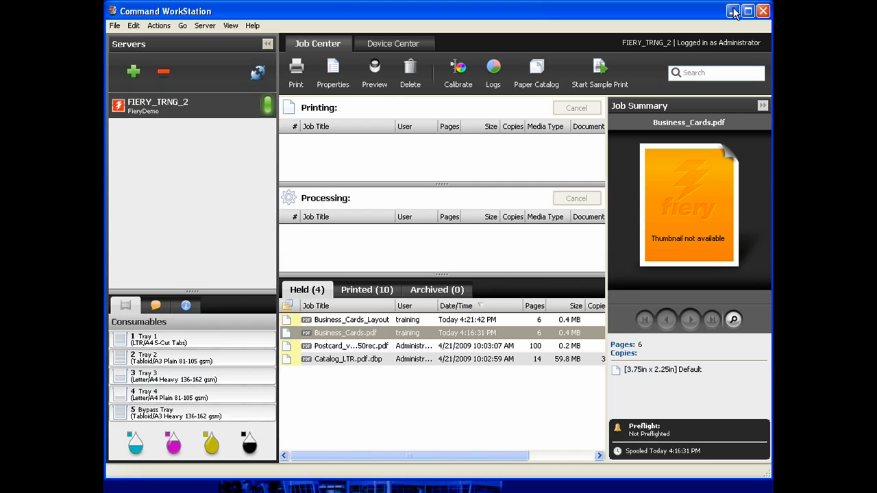
{"action": "key", "text": "alt+Tab"}
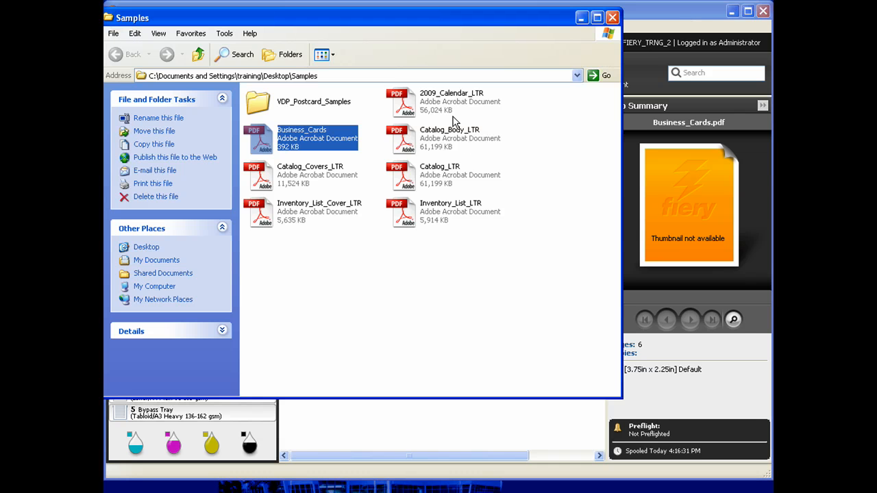
{"action": "left_click_drag", "start_coordinate": [417, 103], "coordinate": [444, 426]}
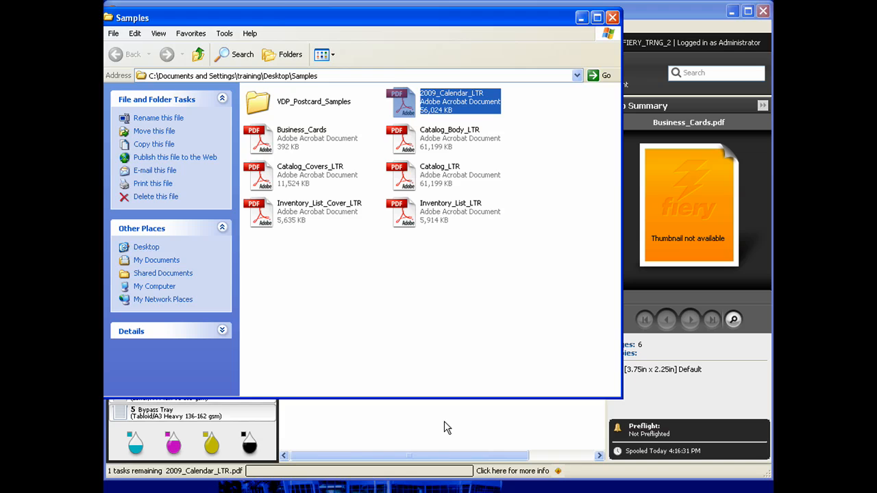
{"action": "left_click", "coordinate": [444, 428]}
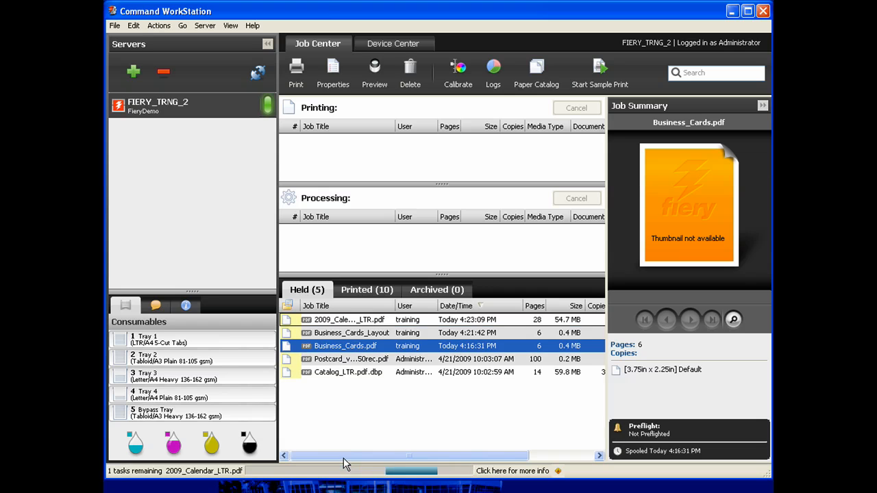
Step: Open the held 2009_Calendar_LTR.pdf job in Impose and change its layout from Normal to Booklet
{"action": "left_click", "coordinate": [348, 322]}
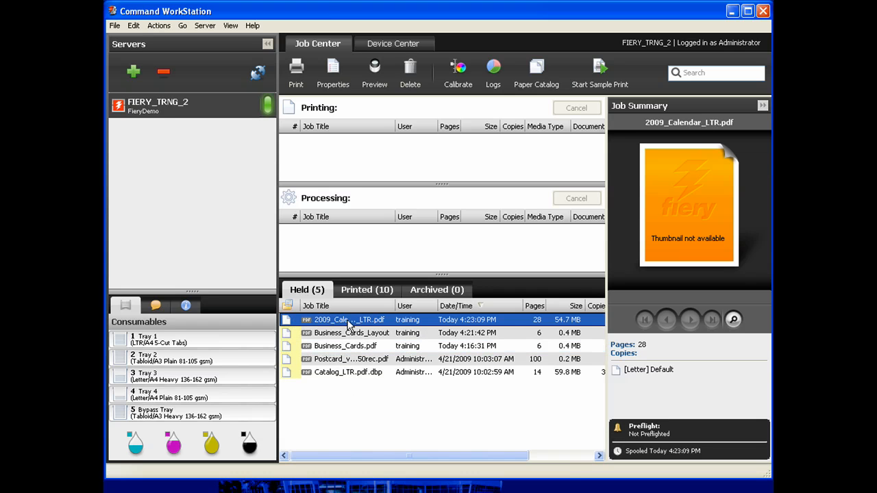
{"action": "right_click", "coordinate": [347, 324]}
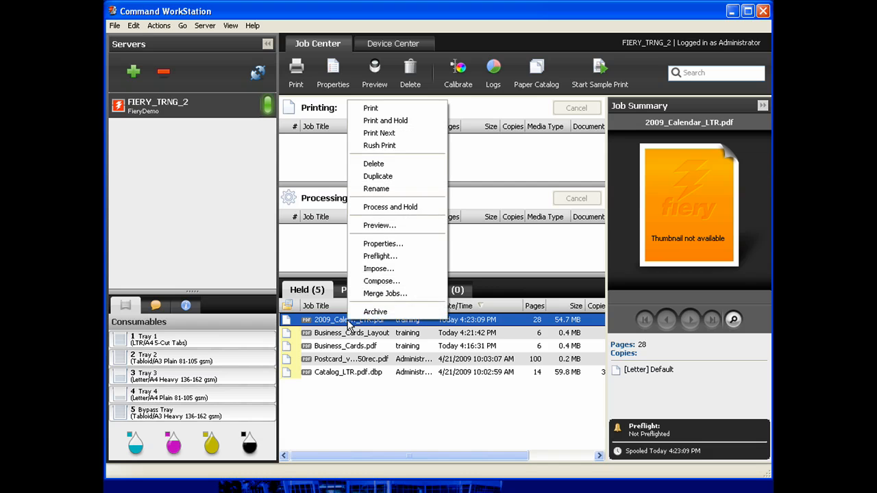
{"action": "left_click", "coordinate": [370, 270]}
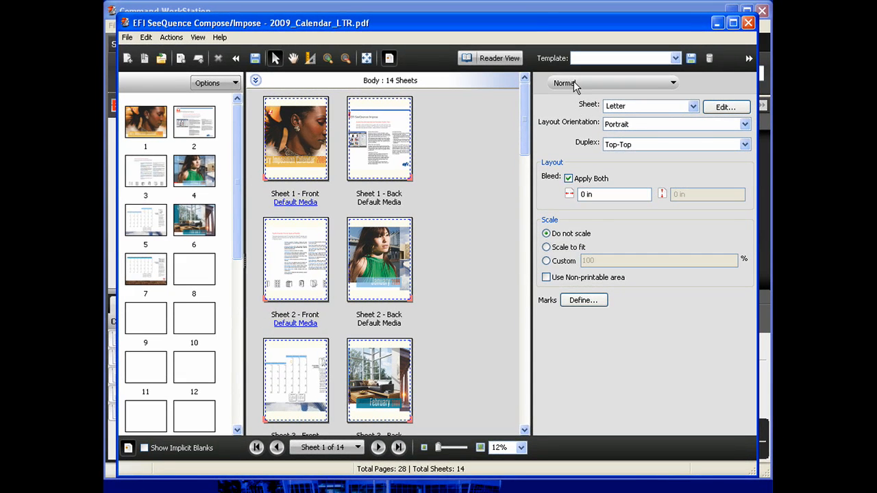
{"action": "left_click", "coordinate": [574, 81]}
{"action": "left_click", "coordinate": [579, 120]}
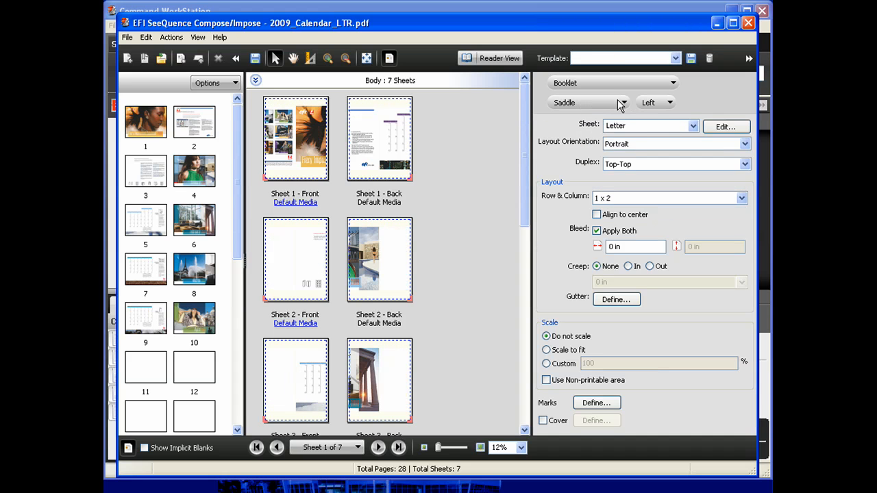
Step: Set the saddle booklet's binding edge to Top and its sheet size to 11x17
{"action": "left_click", "coordinate": [656, 104]}
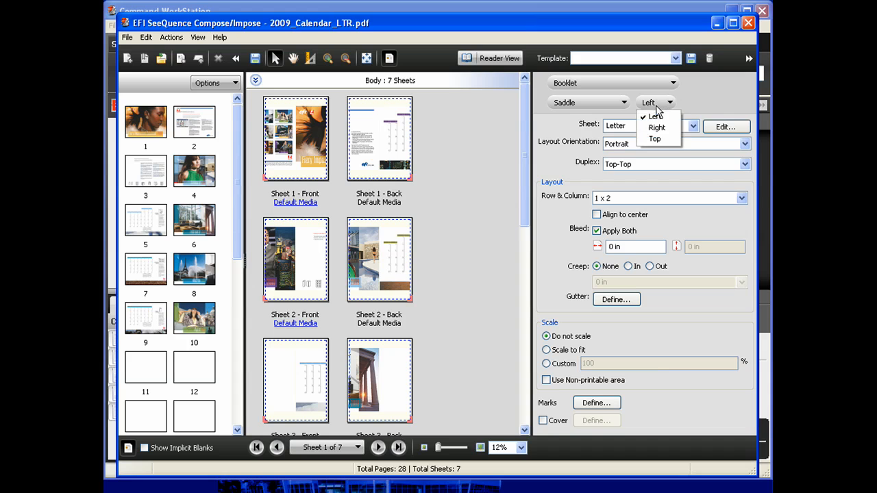
{"action": "left_click", "coordinate": [659, 139]}
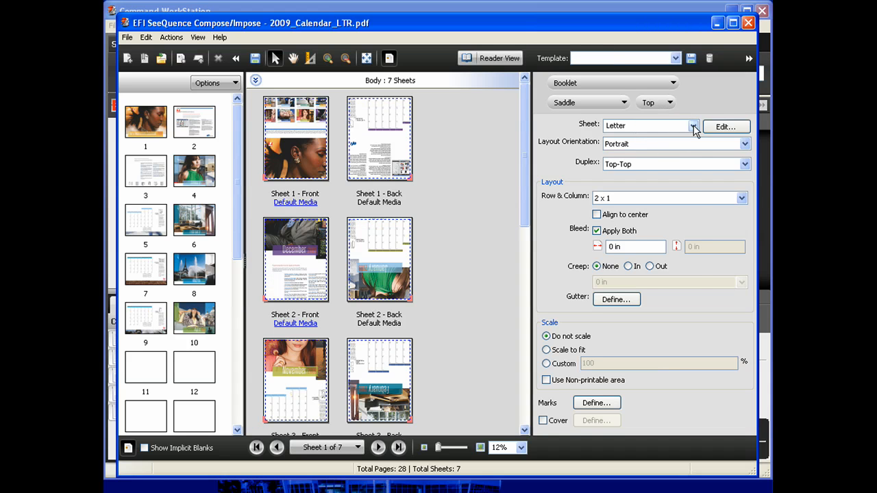
{"action": "left_click", "coordinate": [692, 126]}
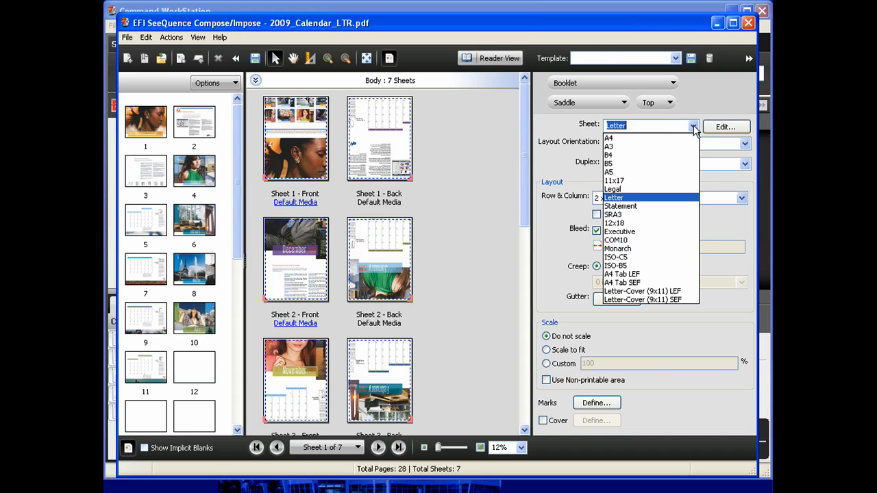
{"action": "left_click", "coordinate": [649, 180]}
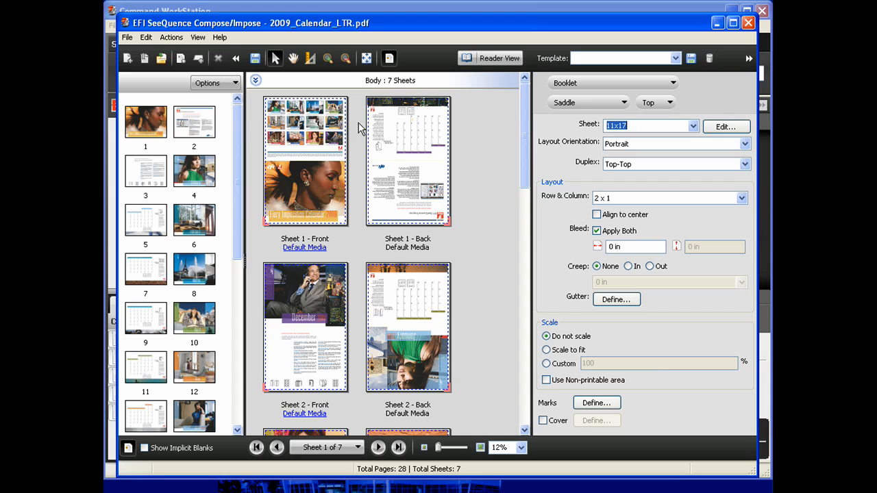
Step: Rotate page 28 on the front of sheet 1 by 180 degrees with sheet content hidden, and show the content again
{"action": "left_click", "coordinate": [328, 59]}
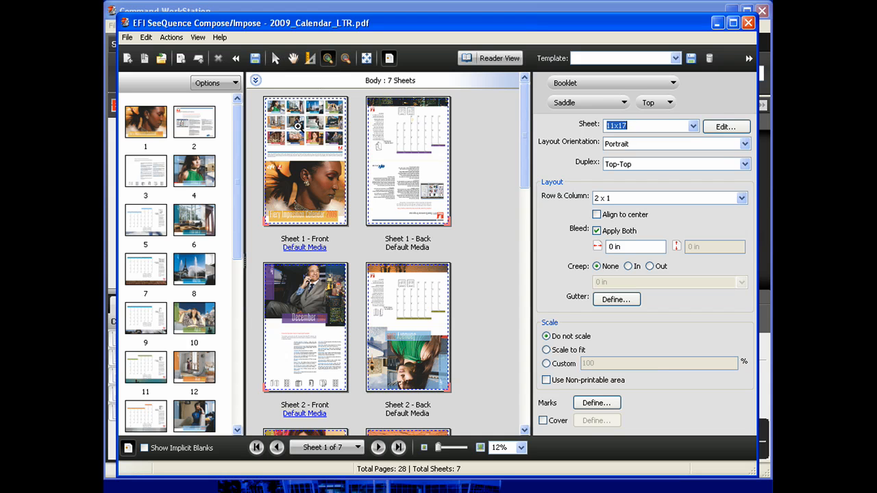
{"action": "left_click", "coordinate": [299, 130]}
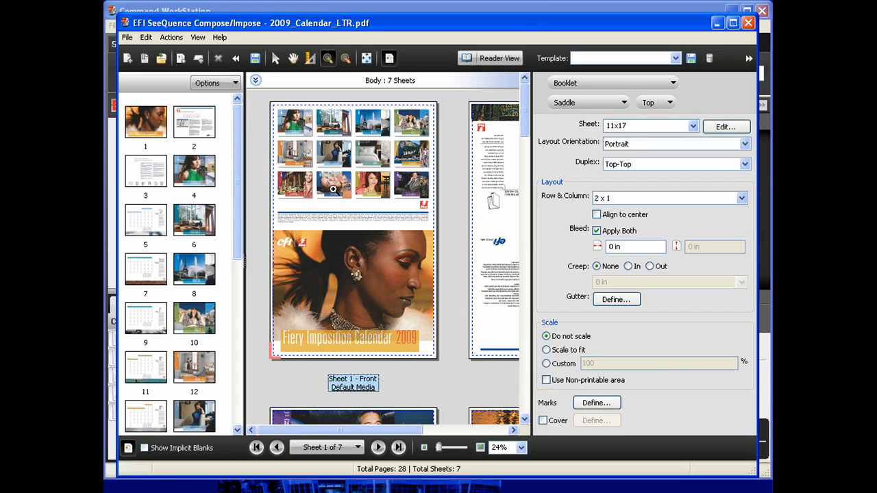
{"action": "left_click", "coordinate": [389, 59]}
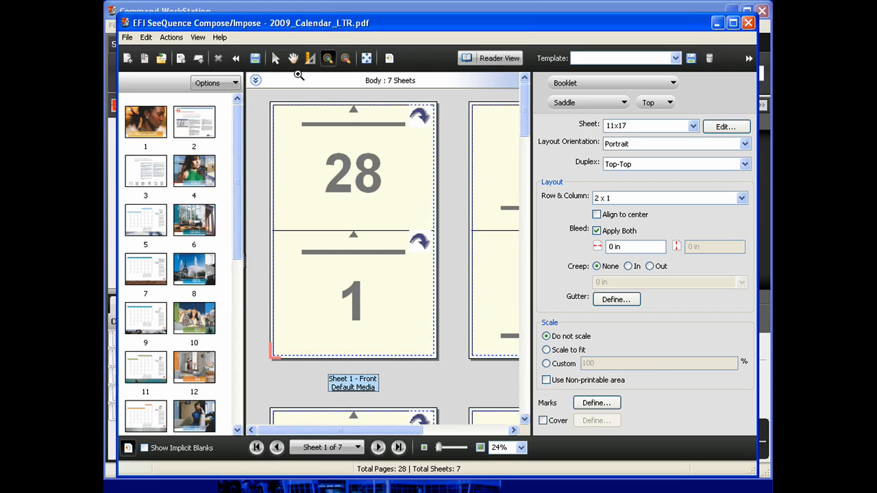
{"action": "left_click", "coordinate": [275, 59]}
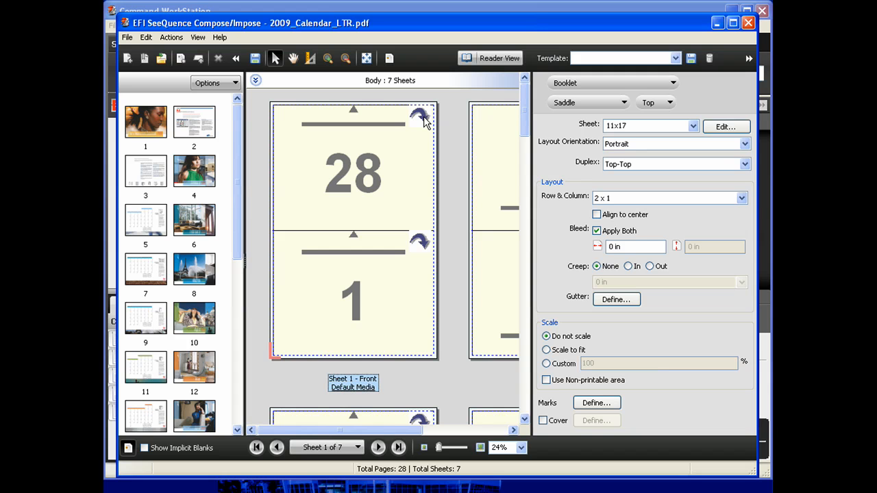
{"action": "left_click", "coordinate": [422, 120]}
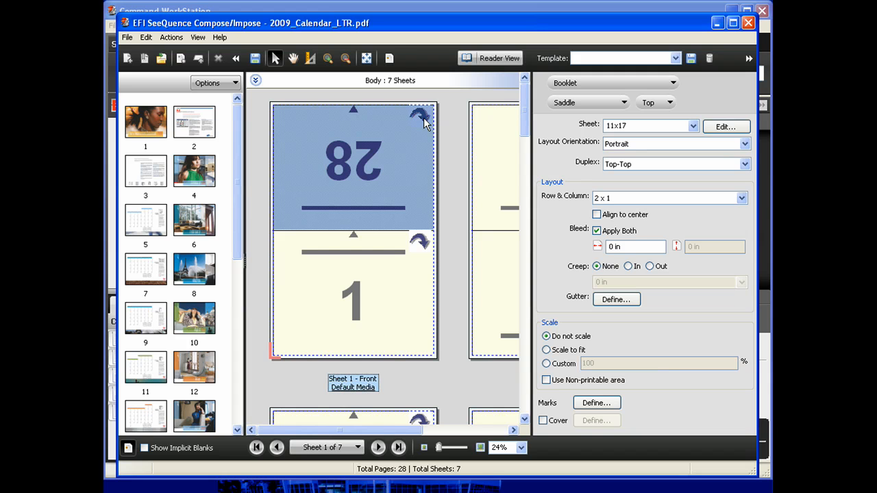
{"action": "left_click", "coordinate": [390, 59]}
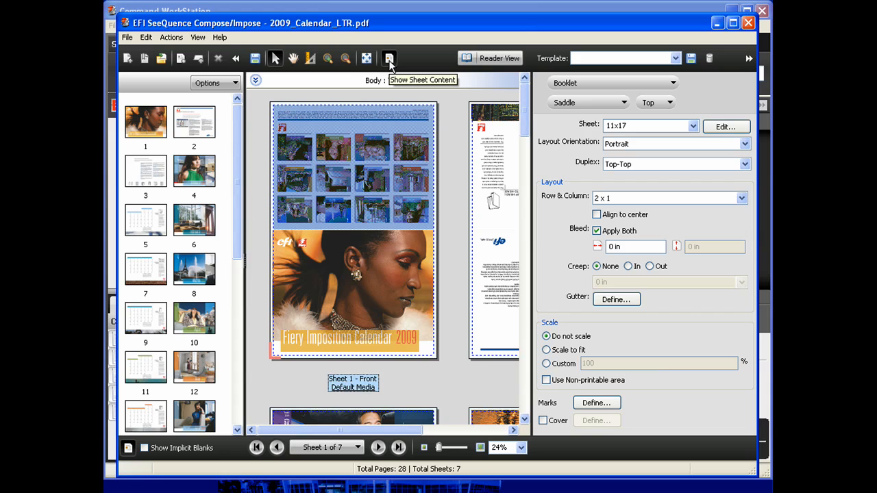
{"action": "left_click", "coordinate": [328, 257]}
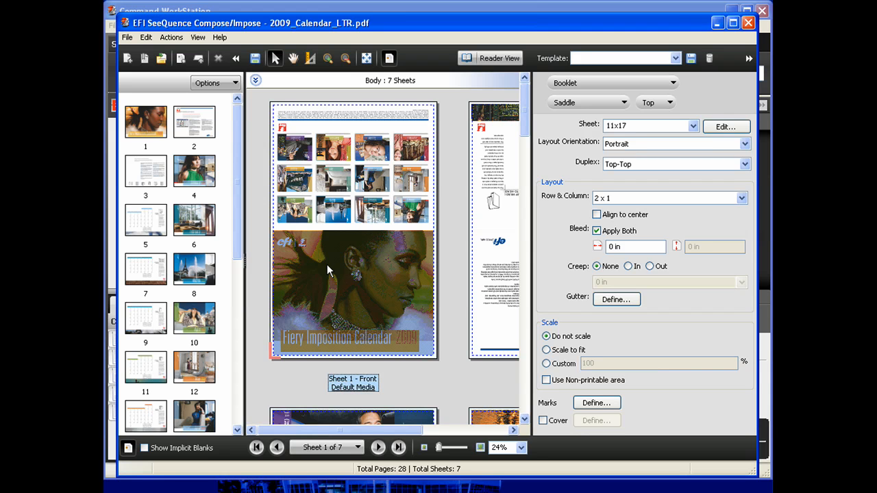
Step: Save the booklet layout as an Impose template named Calendar Template
{"action": "left_click", "coordinate": [691, 59]}
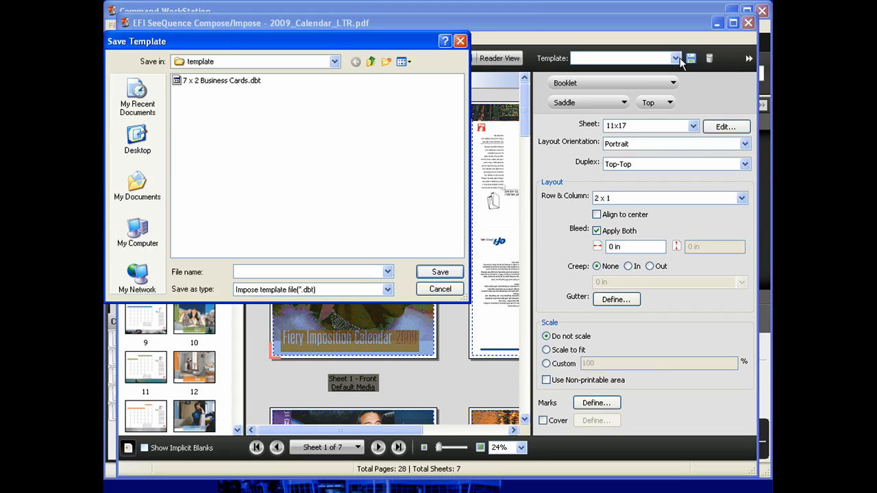
{"action": "type", "text": "Calendar Tempaltelate"}
{"action": "key", "text": "Return"}
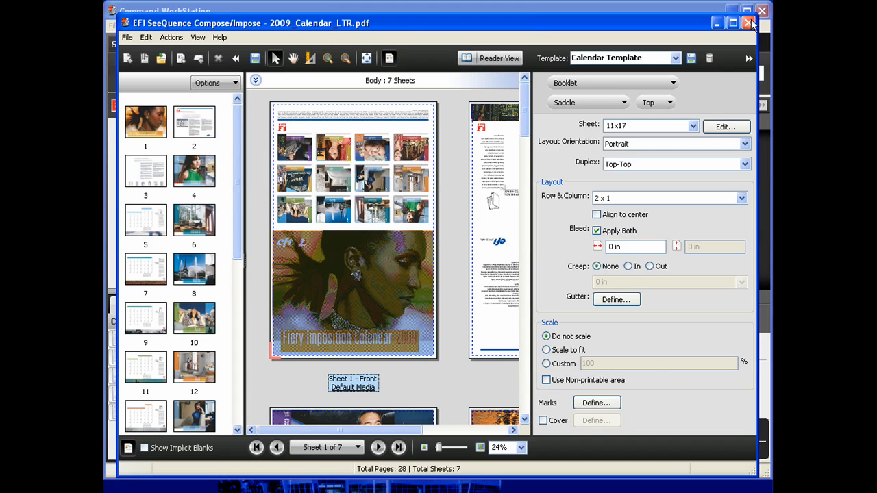
Step: Save the imposition as a regular imposed job named Calendar Print and close the Impose window
{"action": "left_click", "coordinate": [256, 60]}
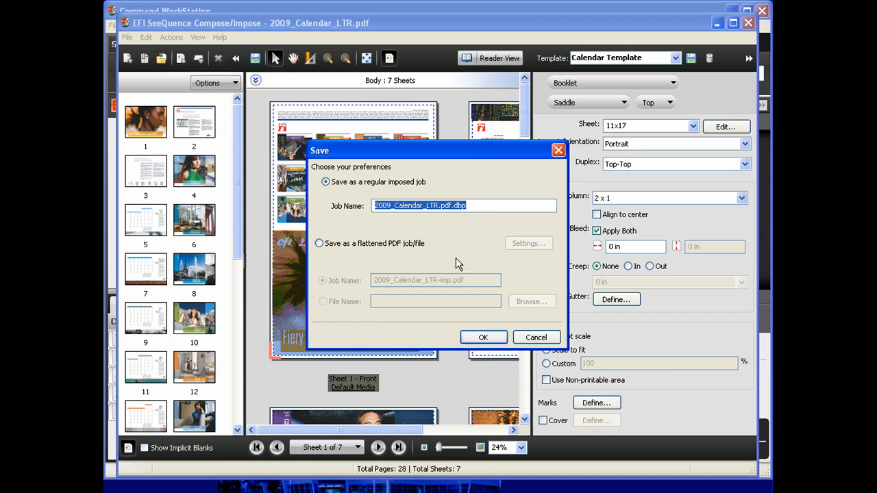
{"action": "type", "text": "Calendar Prin"}
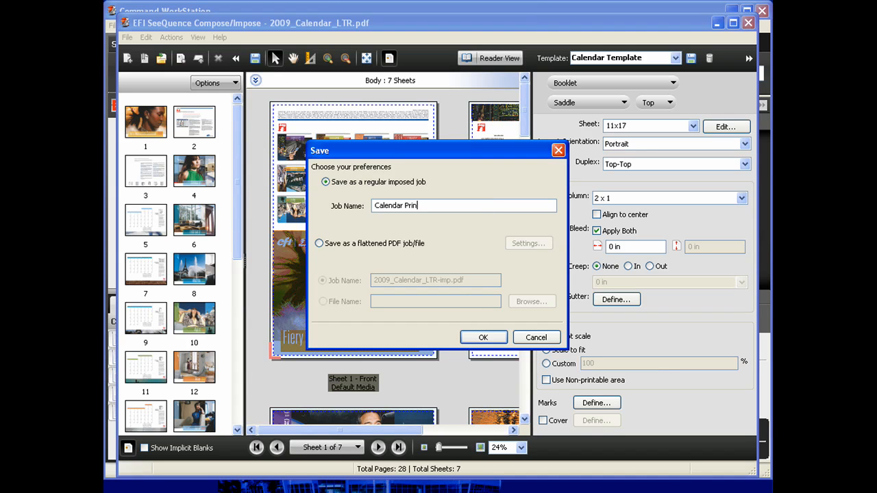
{"action": "type", "text": "t"}
{"action": "left_click", "coordinate": [483, 337]}
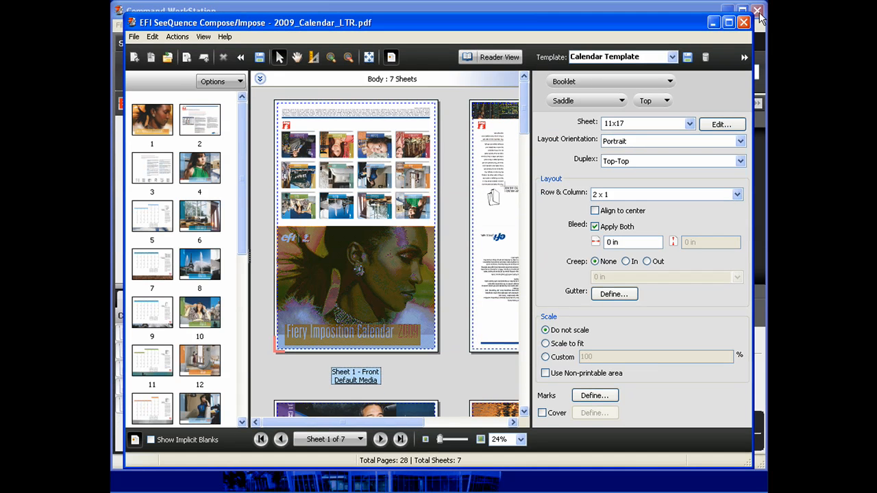
{"action": "left_click", "coordinate": [745, 24]}
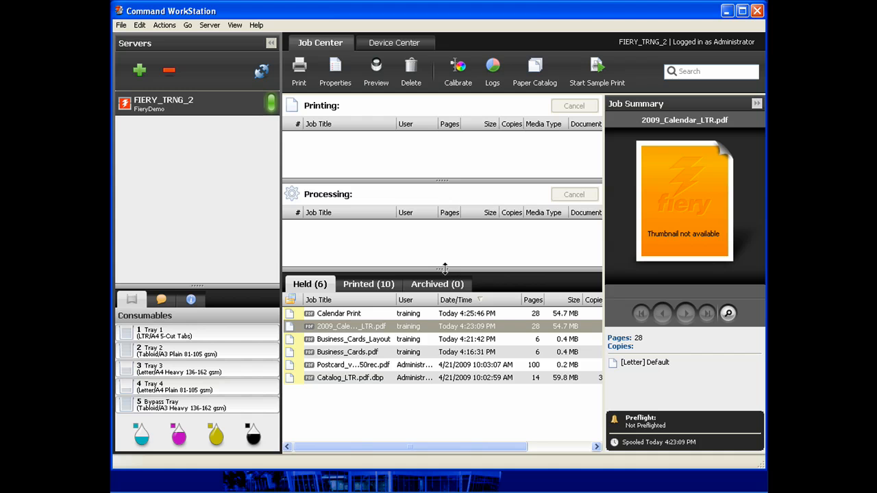
Step: Set the held Calendar Print job's finishing to Saddle Stitch stapling and Single Fold, and print it
{"action": "left_click", "coordinate": [335, 322]}
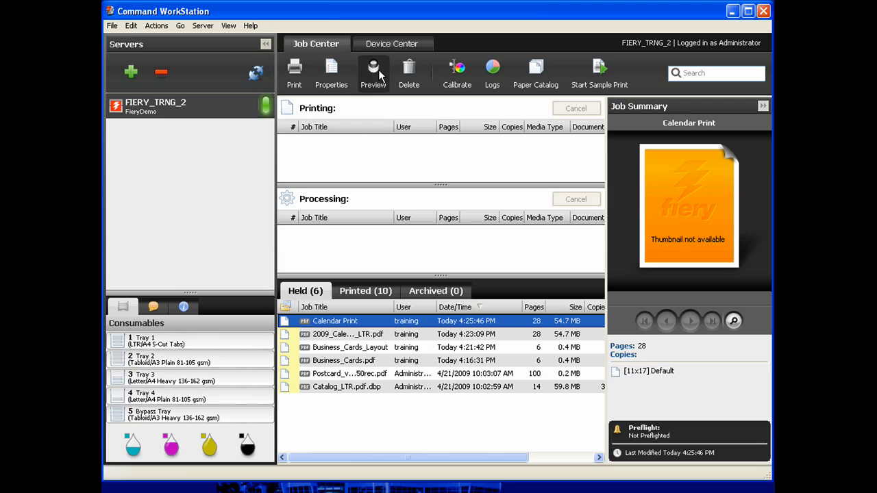
{"action": "left_click", "coordinate": [335, 72]}
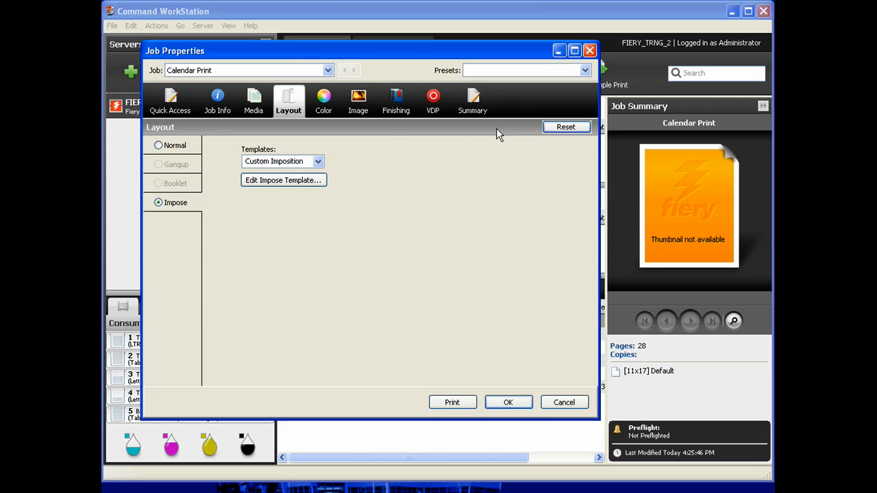
{"action": "left_click", "coordinate": [397, 103]}
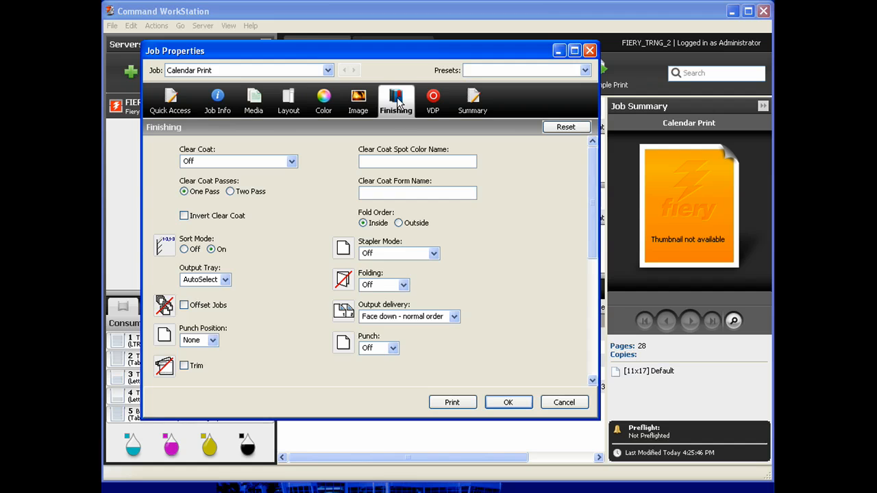
{"action": "left_click", "coordinate": [434, 254]}
{"action": "left_click", "coordinate": [412, 327]}
{"action": "left_click", "coordinate": [404, 284]}
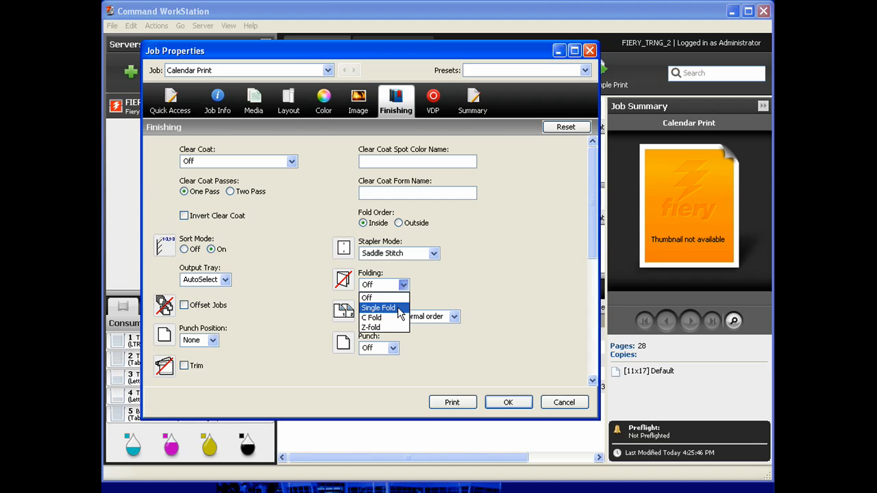
{"action": "left_click", "coordinate": [401, 310]}
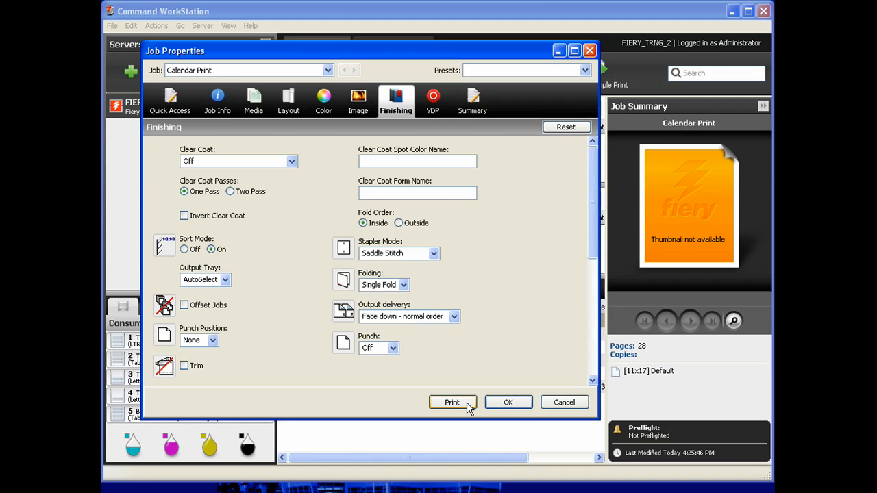
{"action": "left_click", "coordinate": [464, 408]}
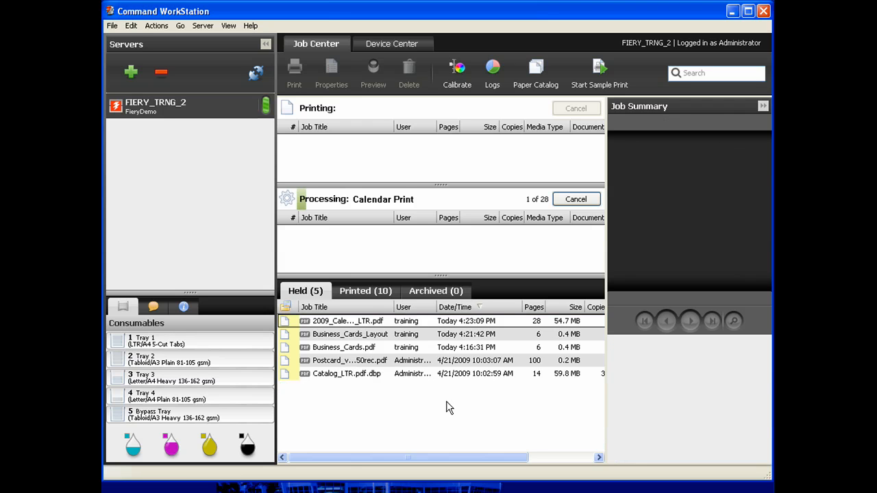
Step: Set the held 2009_Calendar_LTR.pdf job's layout to Impose with Calendar Template, and review that template in Impose
{"action": "left_click", "coordinate": [351, 322]}
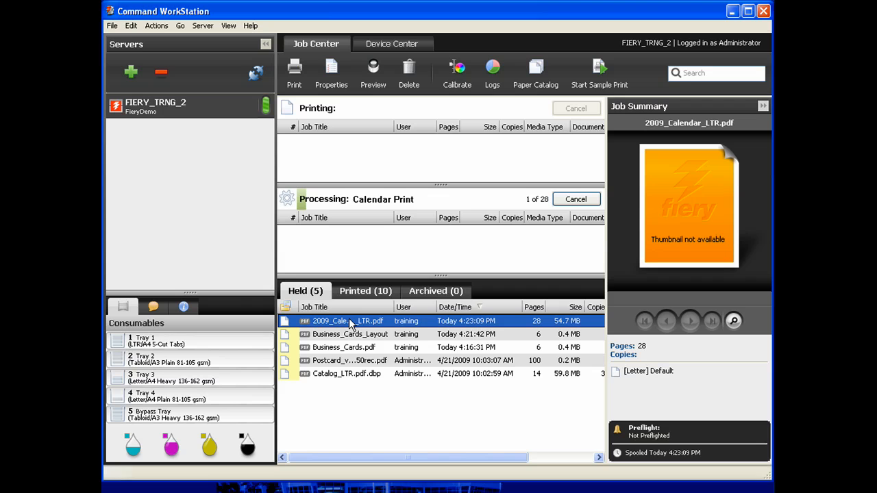
{"action": "left_click", "coordinate": [331, 72]}
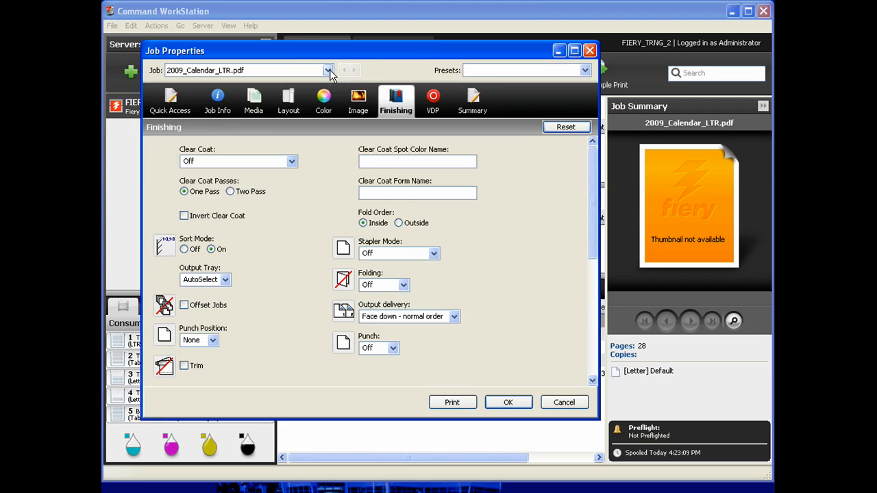
{"action": "left_click", "coordinate": [289, 104]}
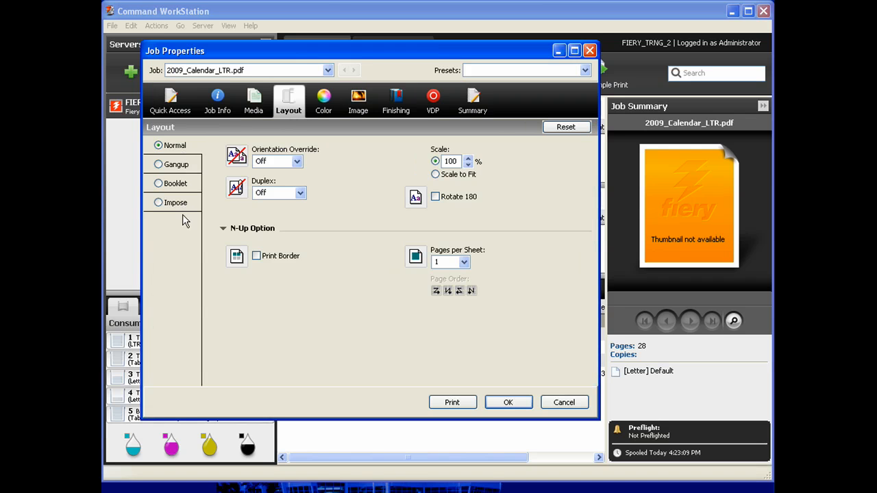
{"action": "left_click", "coordinate": [159, 204]}
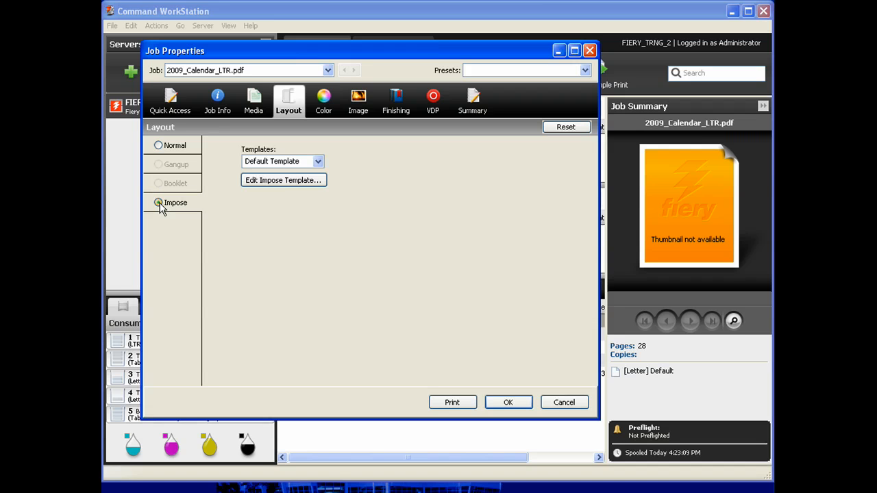
{"action": "left_click", "coordinate": [319, 162]}
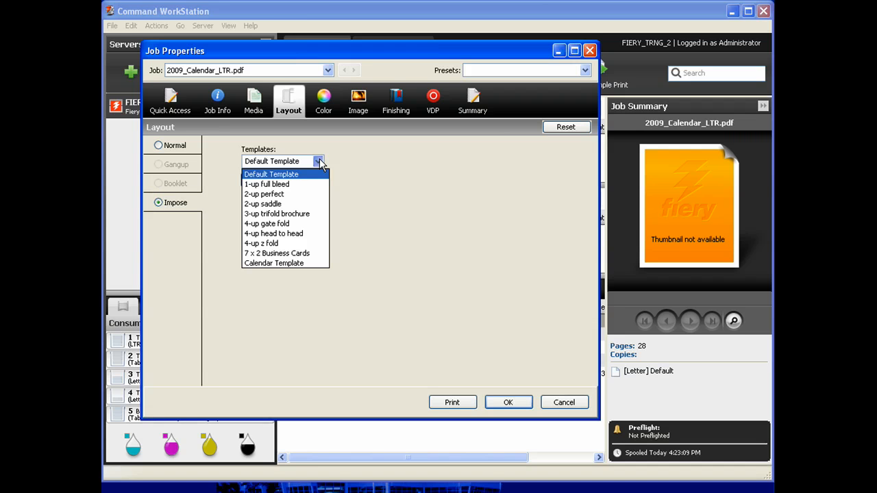
{"action": "left_click", "coordinate": [293, 265]}
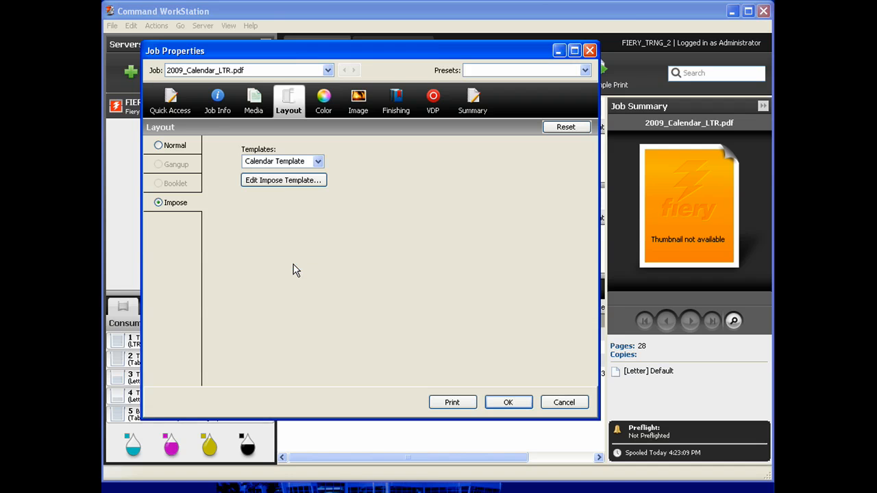
{"action": "left_click", "coordinate": [298, 180]}
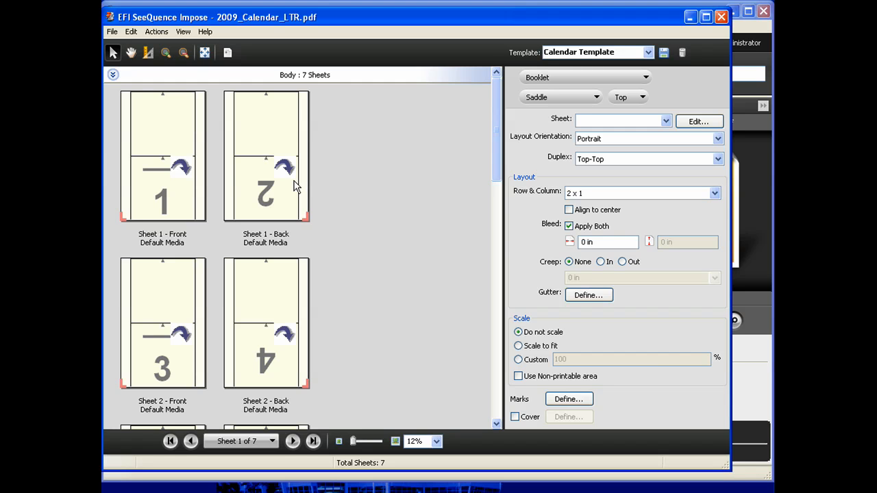
{"action": "left_click", "coordinate": [720, 17]}
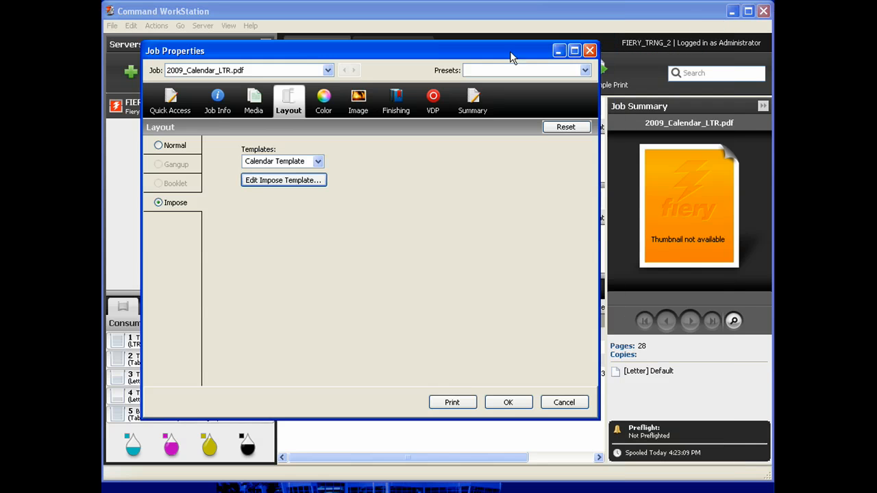
Step: Set the 2009_Calendar_LTR.pdf job's stapler mode to Saddle Stitch and its folding to Single Fold
{"action": "left_click", "coordinate": [394, 105]}
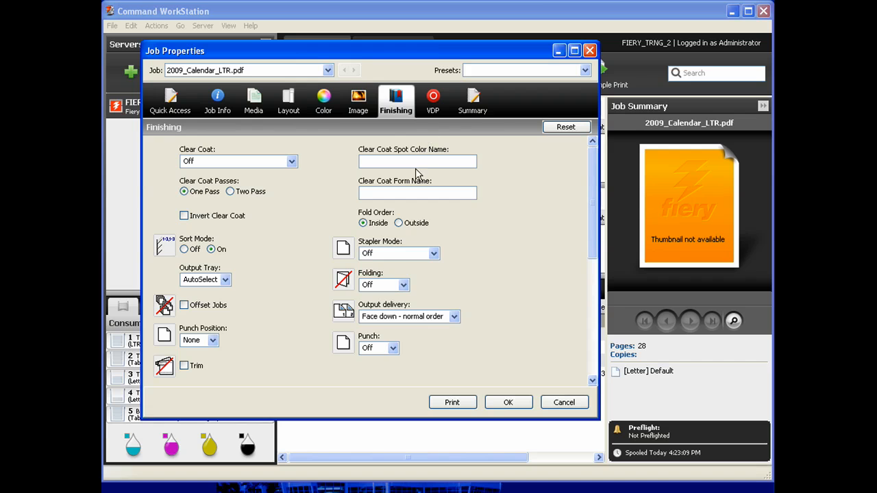
{"action": "left_click", "coordinate": [433, 255]}
{"action": "left_click", "coordinate": [411, 327]}
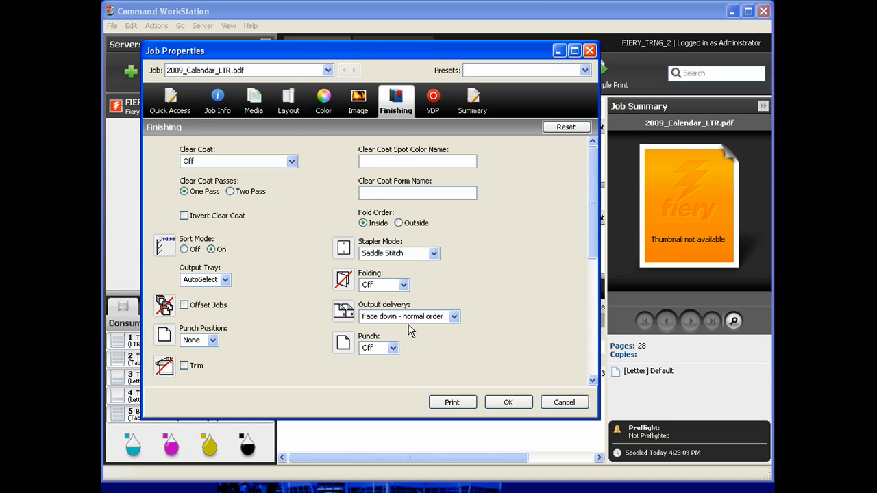
{"action": "left_click", "coordinate": [404, 285]}
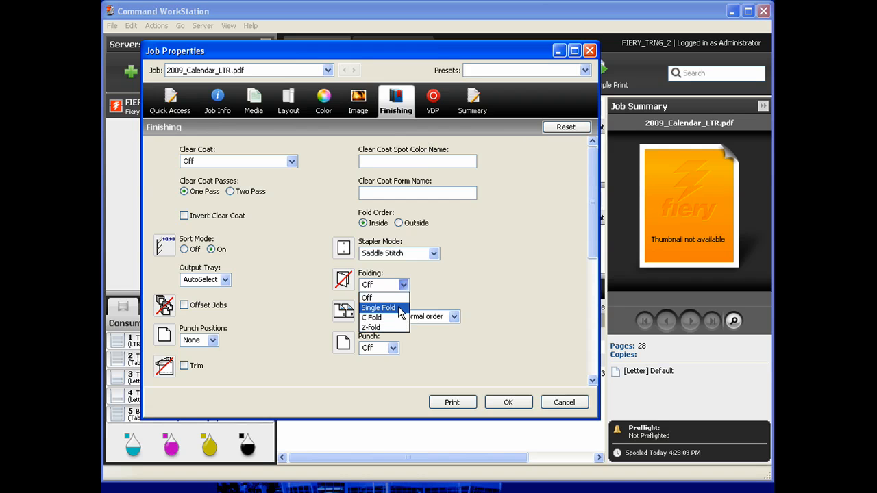
{"action": "left_click", "coordinate": [401, 308]}
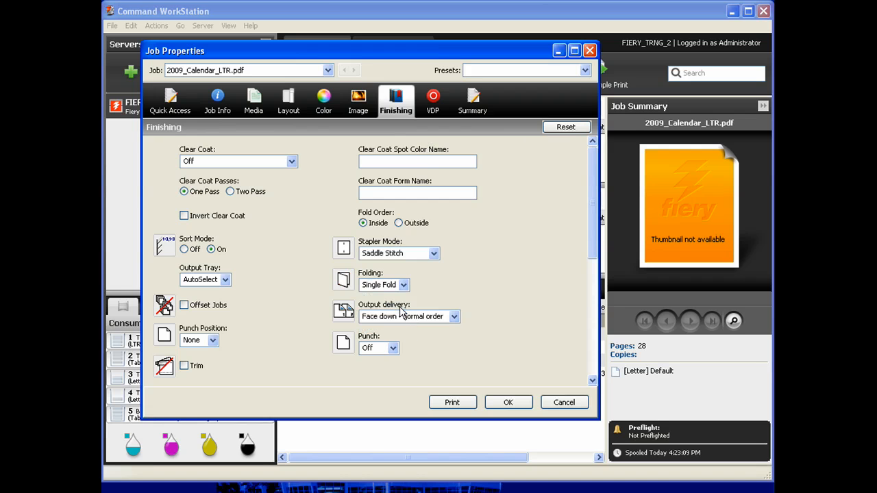
Step: Save the job's current settings as a preset named Calendar and accept the job properties
{"action": "left_click", "coordinate": [586, 70]}
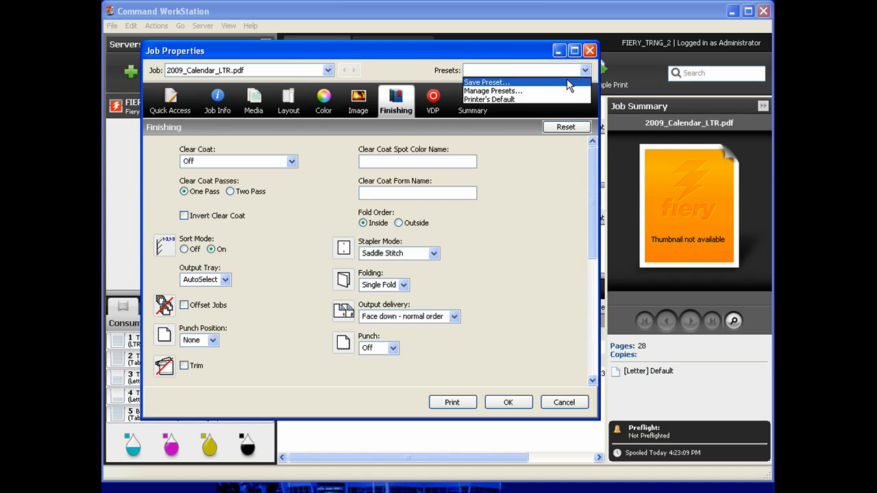
{"action": "left_click", "coordinate": [567, 82]}
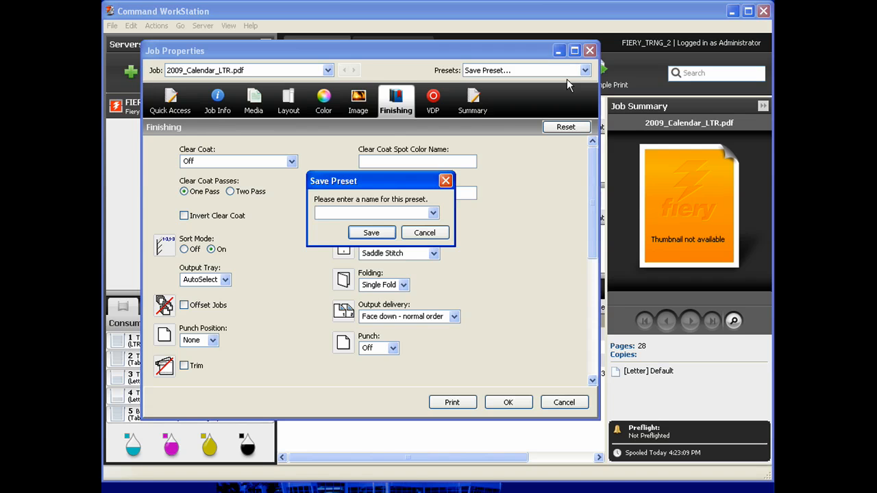
{"action": "type", "text": "calendar"}
{"action": "left_click", "coordinate": [370, 233]}
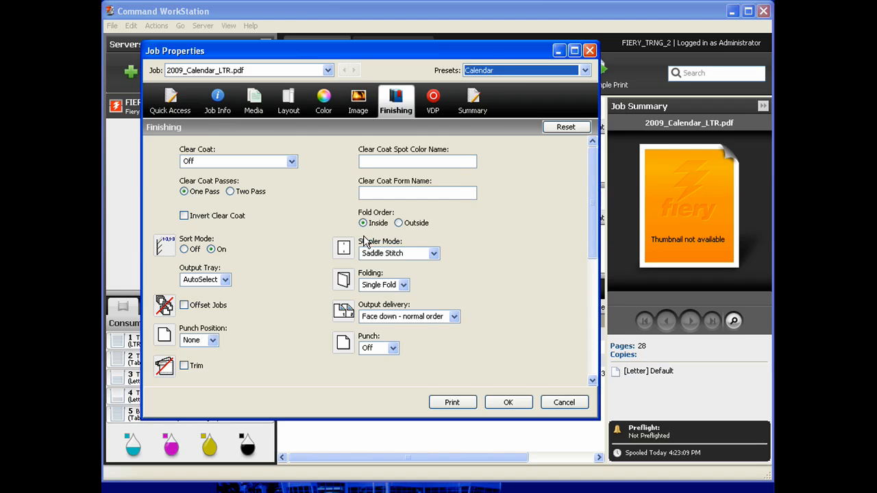
{"action": "left_click", "coordinate": [505, 403]}
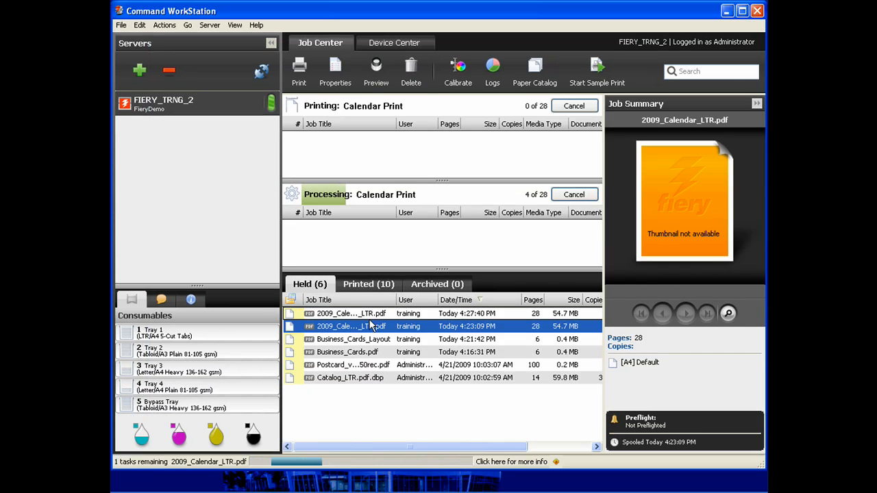
Step: Apply the Calendar preset to the other held 2009_Calendar_LTR.pdf job, the one spooled at 4:27:40 PM, and accept its properties
{"action": "left_click", "coordinate": [353, 316]}
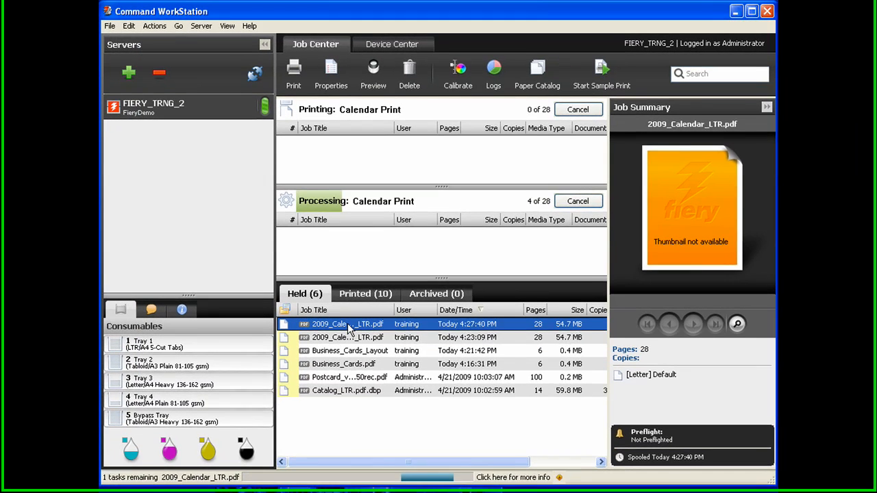
{"action": "left_click", "coordinate": [325, 69]}
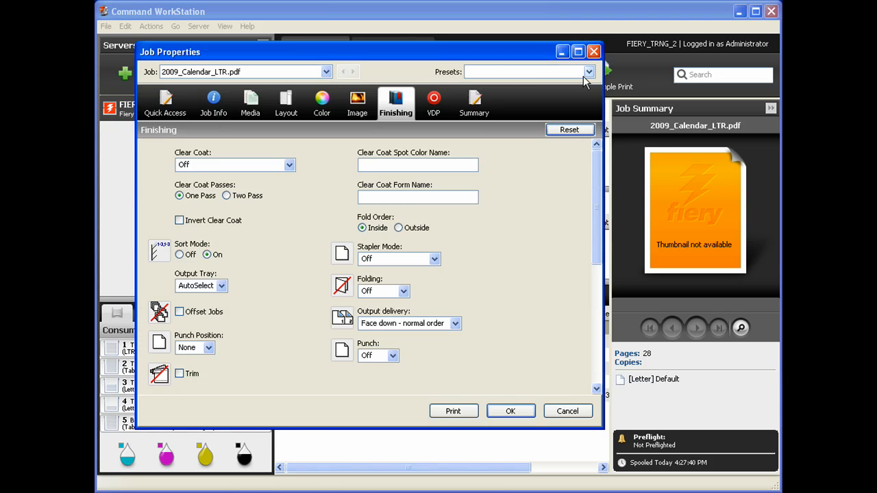
{"action": "left_click", "coordinate": [588, 72]}
{"action": "left_click", "coordinate": [558, 110]}
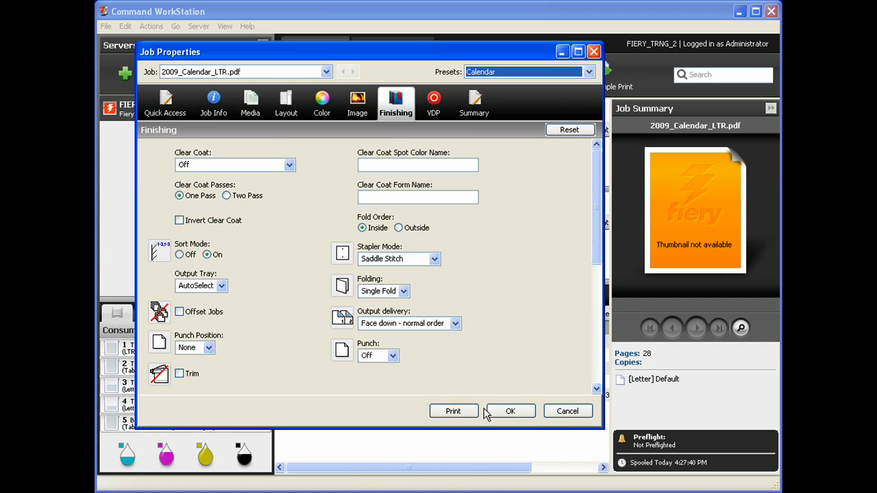
{"action": "left_click", "coordinate": [510, 412]}
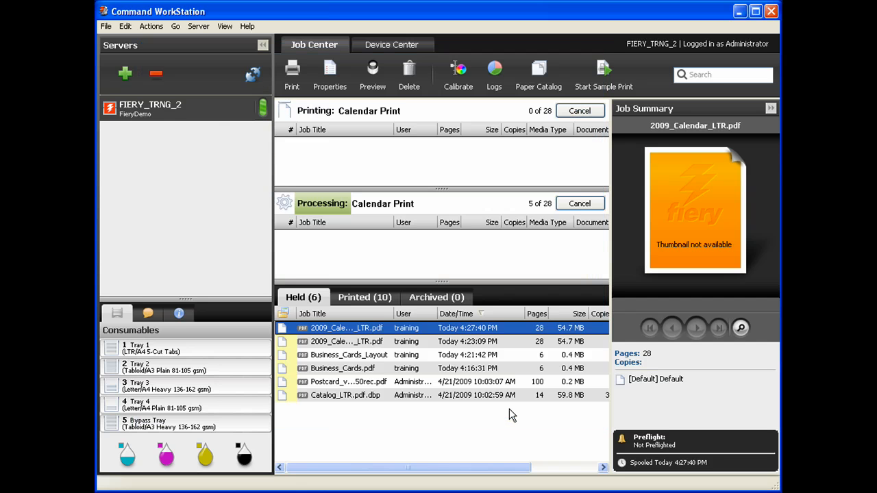